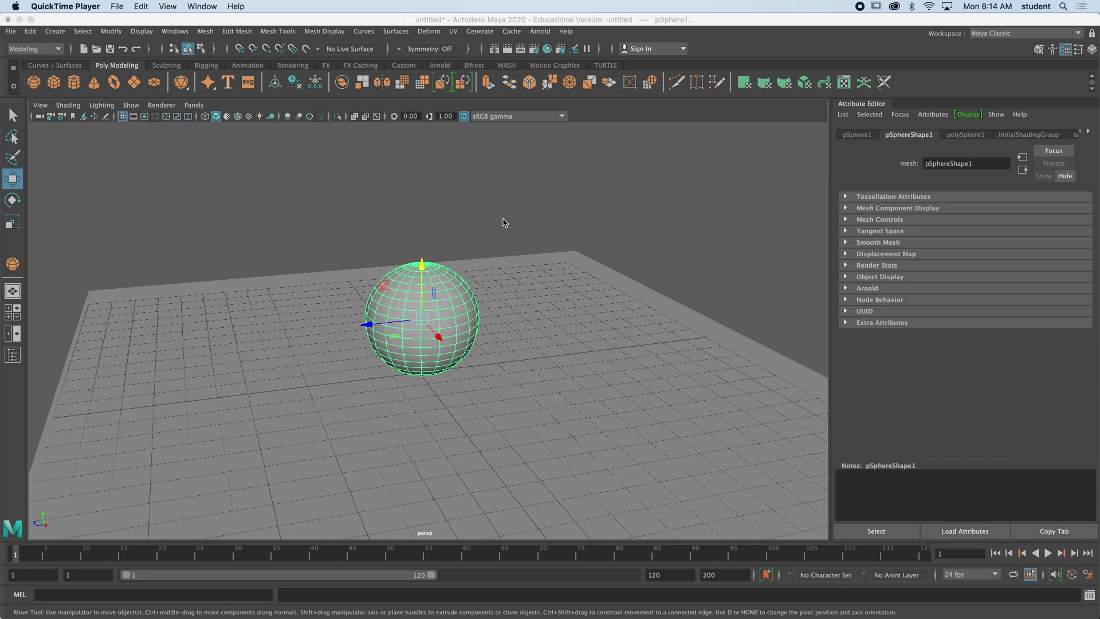
Render the sphere scene with Arnold before adding any lights, and dismiss the render window.
left_click_drag(514, 276, 538, 275, "alt")
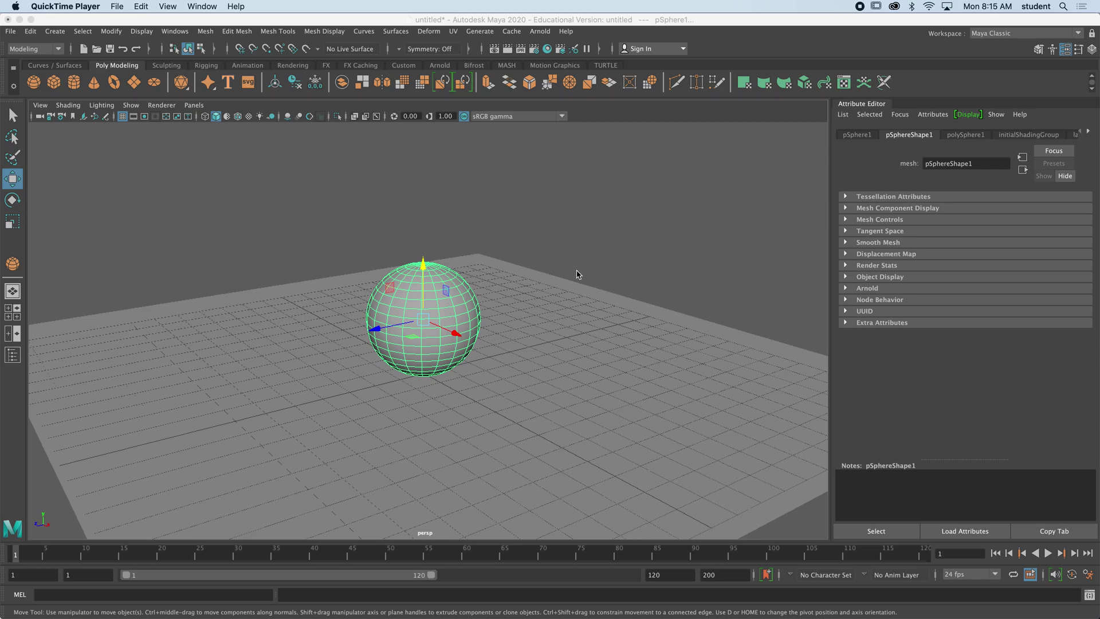
left_click_drag(577, 274, 526, 271, "alt")
left_click(565, 278)
left_click(457, 285)
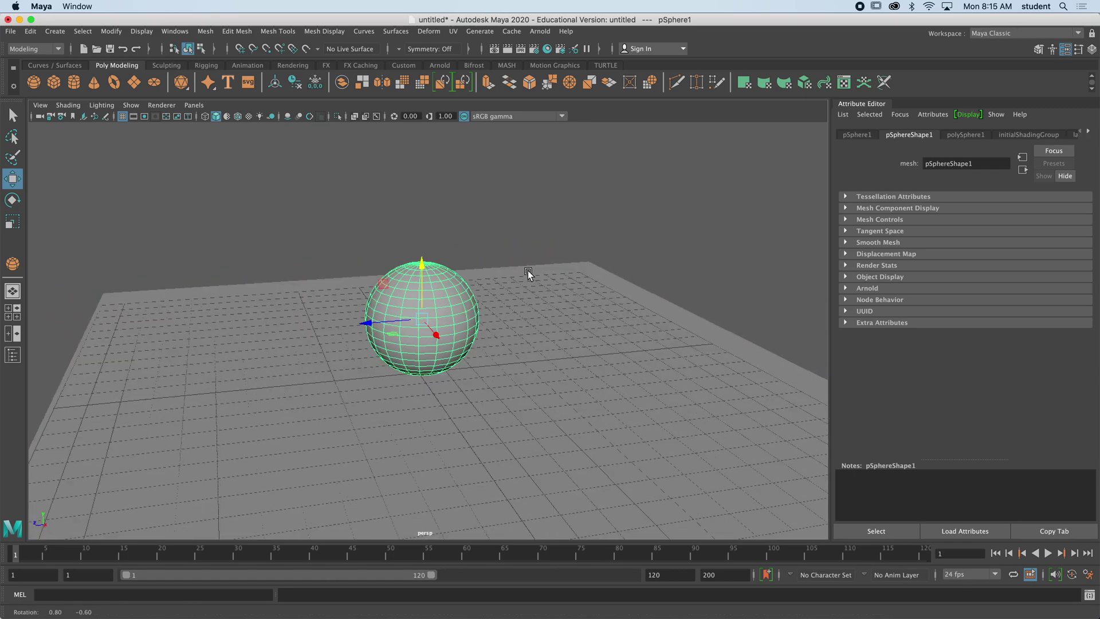
left_click(539, 31)
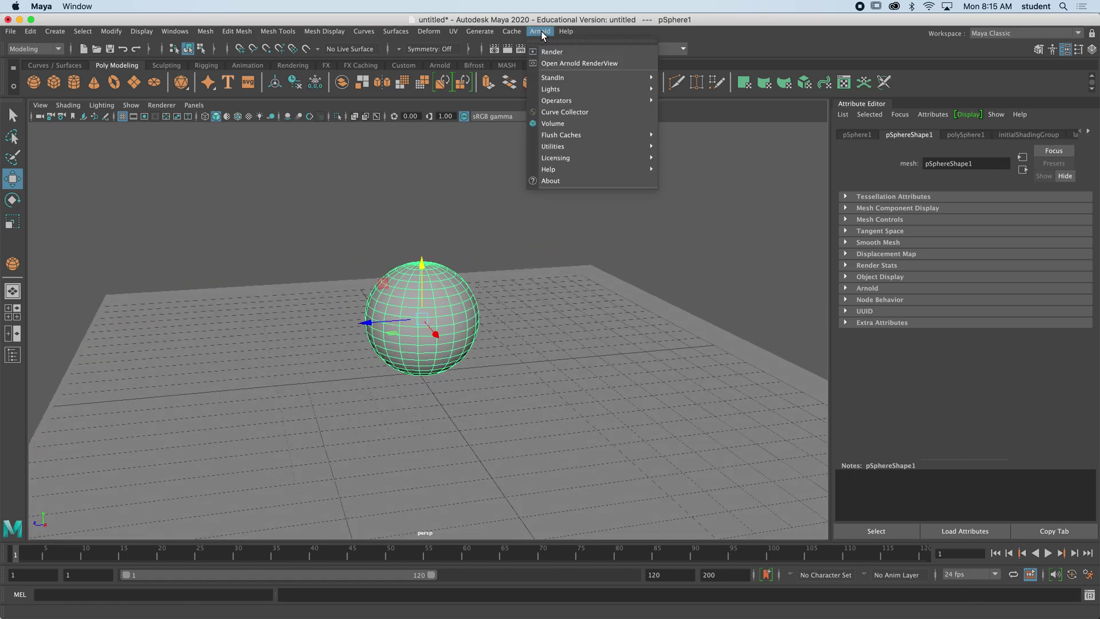
left_click(562, 54)
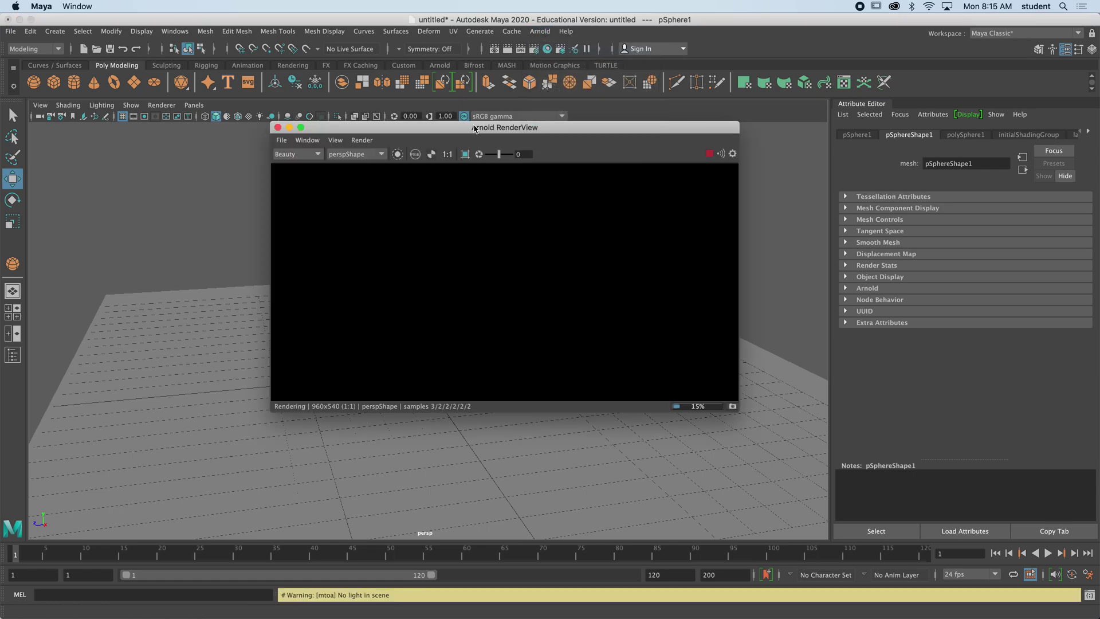
left_click_drag(479, 126, 712, 130)
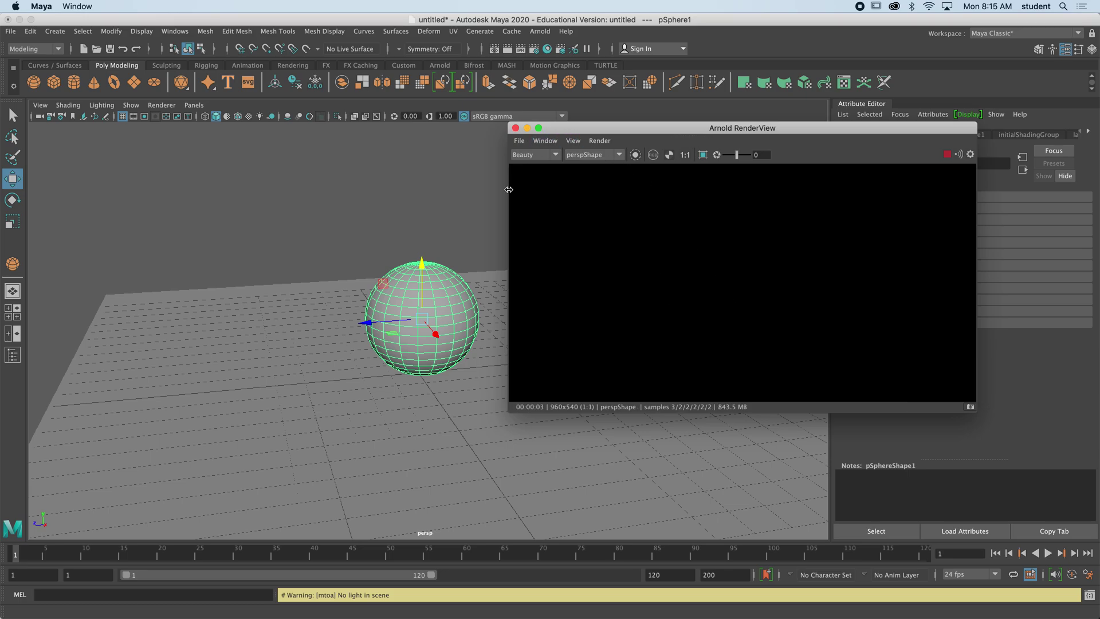
left_click(526, 130)
left_click(541, 157)
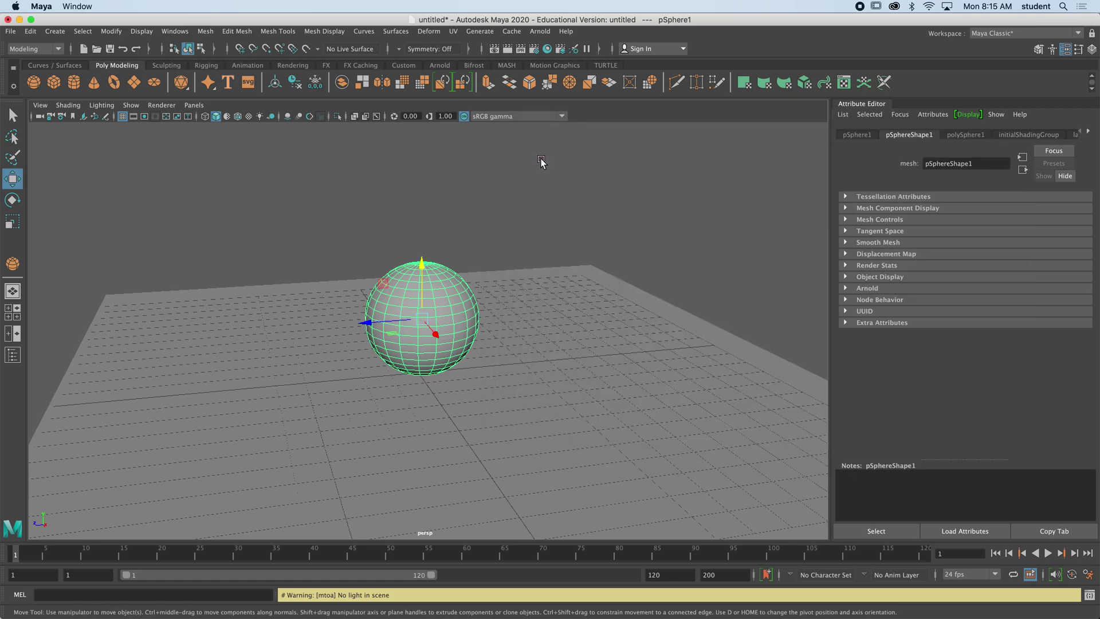
Create an Arnold area light, raise it above the sphere and move it well off to one side along Z.
left_click(540, 32)
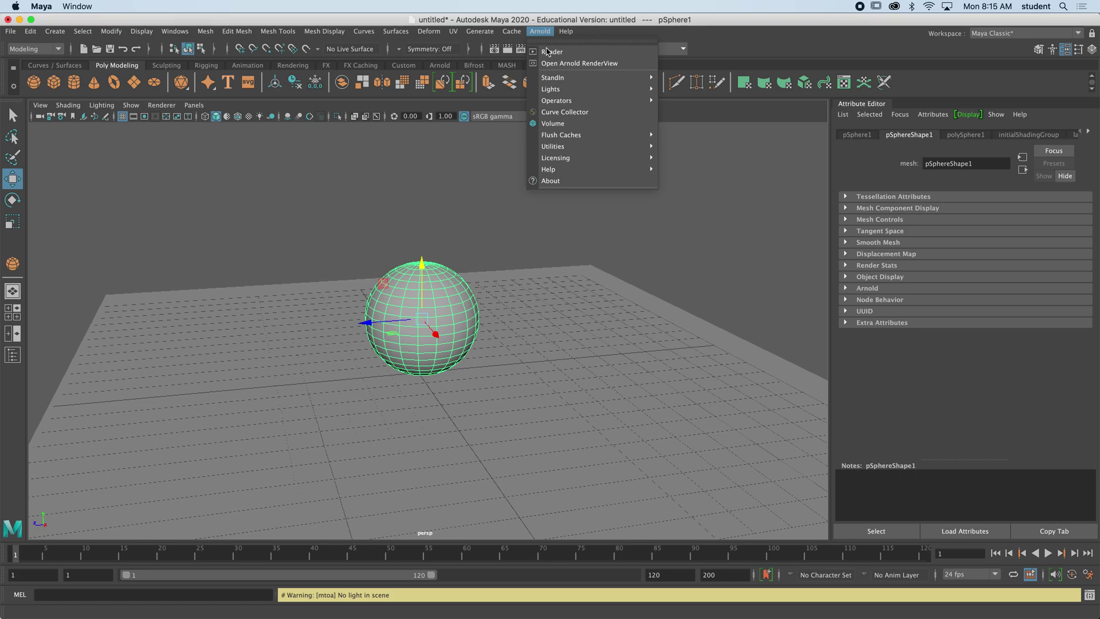
mouse_move(555, 90)
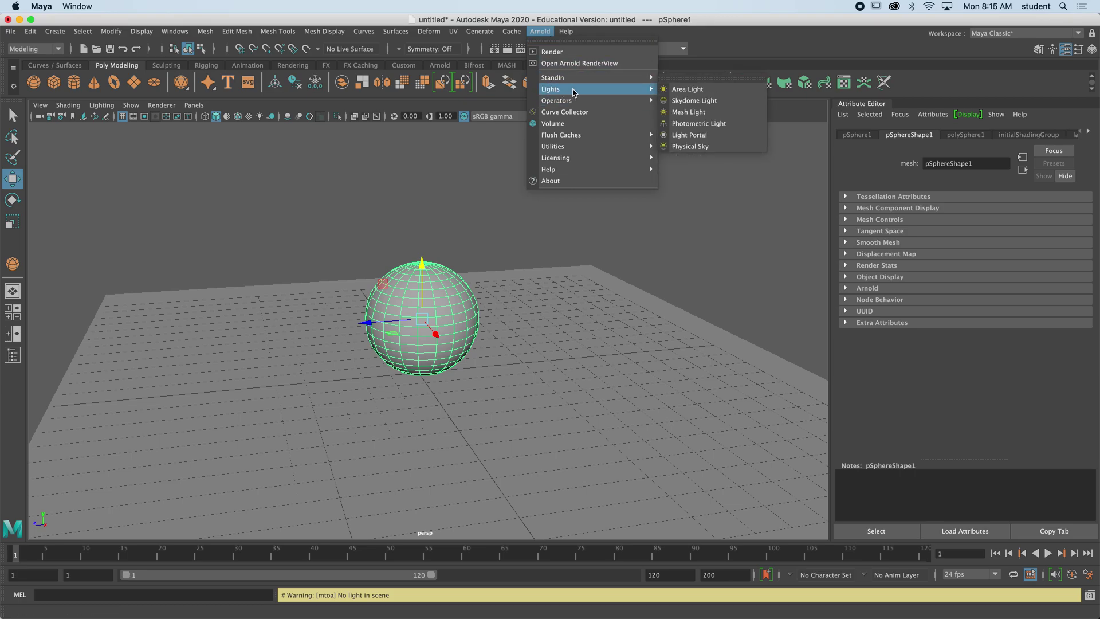
left_click(710, 92)
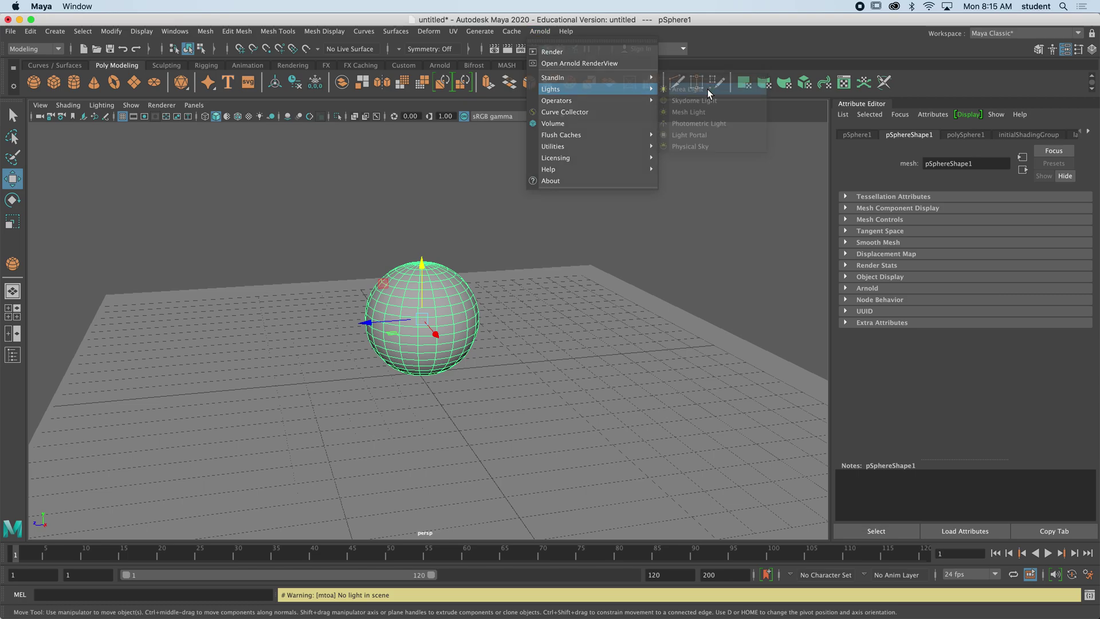
left_click_drag(417, 323, 419, 184)
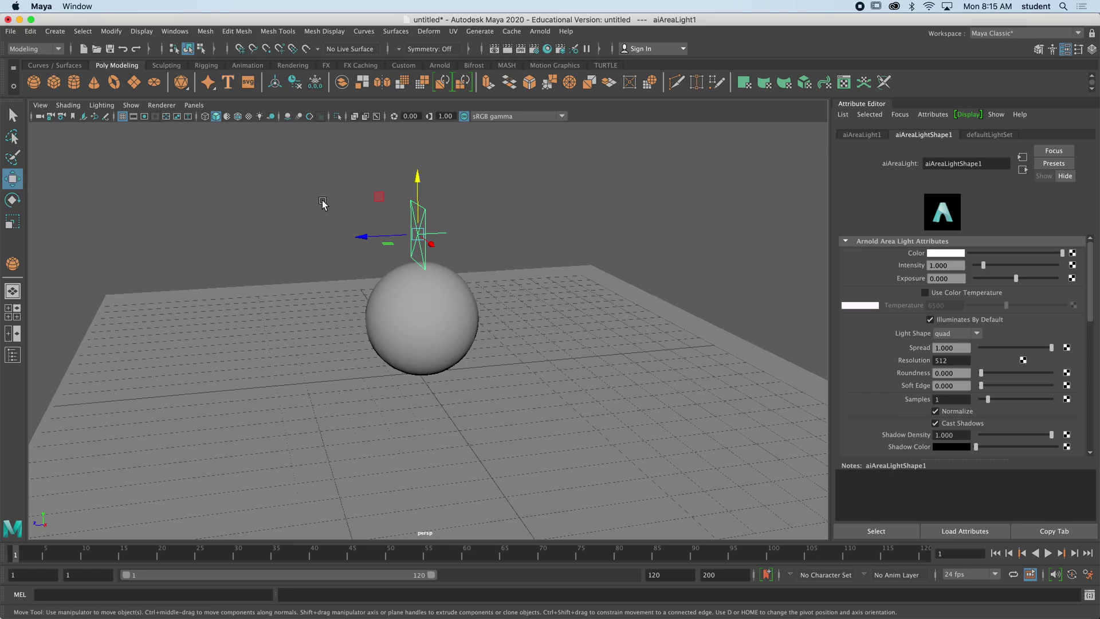
left_click_drag(362, 236, 466, 334)
Examine the area light's shape and direction line up close, keeping its attributes displayed.
scroll(289, 240, "up", 5)
scroll(466, 334, "down", 3)
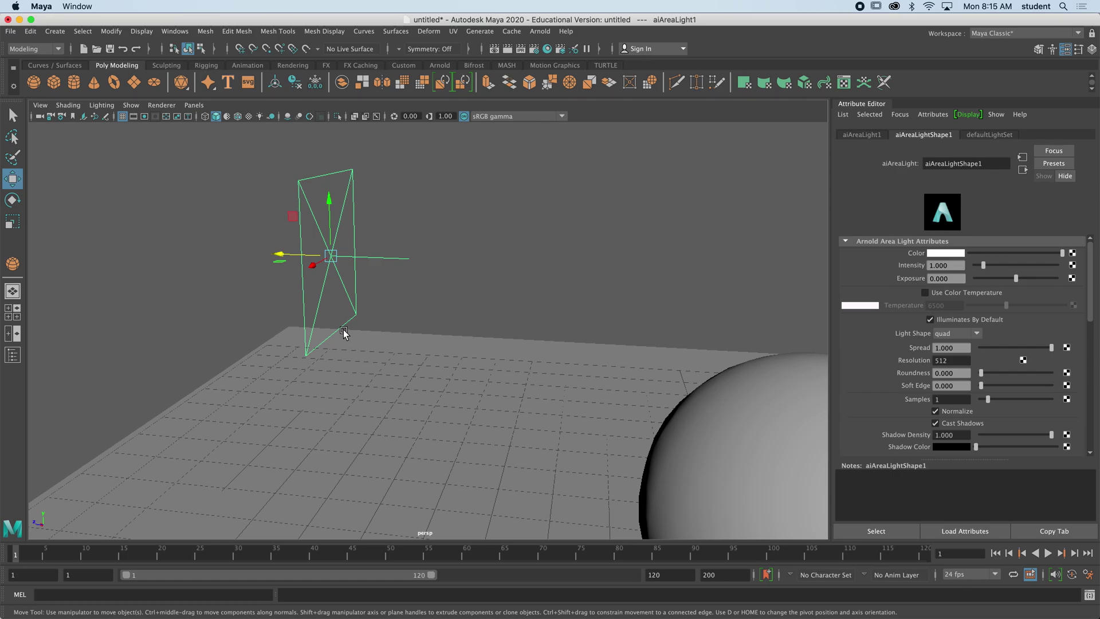
left_click_drag(411, 265, 462, 264, "alt")
left_click(285, 290)
left_click(350, 253)
left_click_drag(351, 258, 359, 256, "alt")
right_click_drag(359, 256, 489, 274, "alt")
left_click(958, 335)
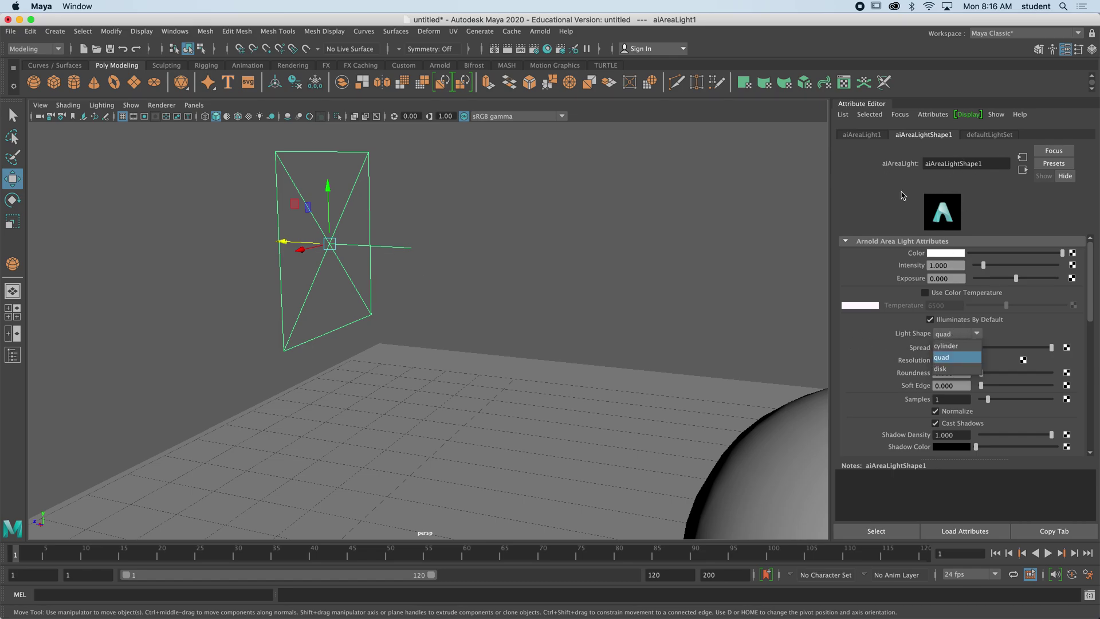
left_click(1075, 53)
left_click(1075, 53)
left_click(1075, 53)
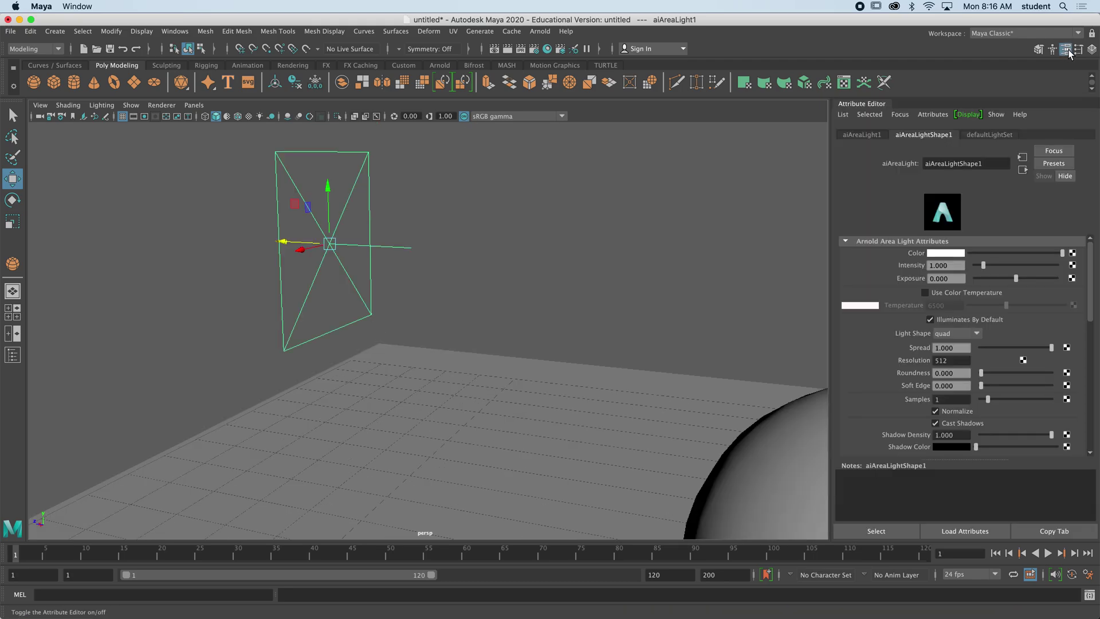
Try the cylinder and disk light shapes on the area light and return it to quad.
left_click(957, 336)
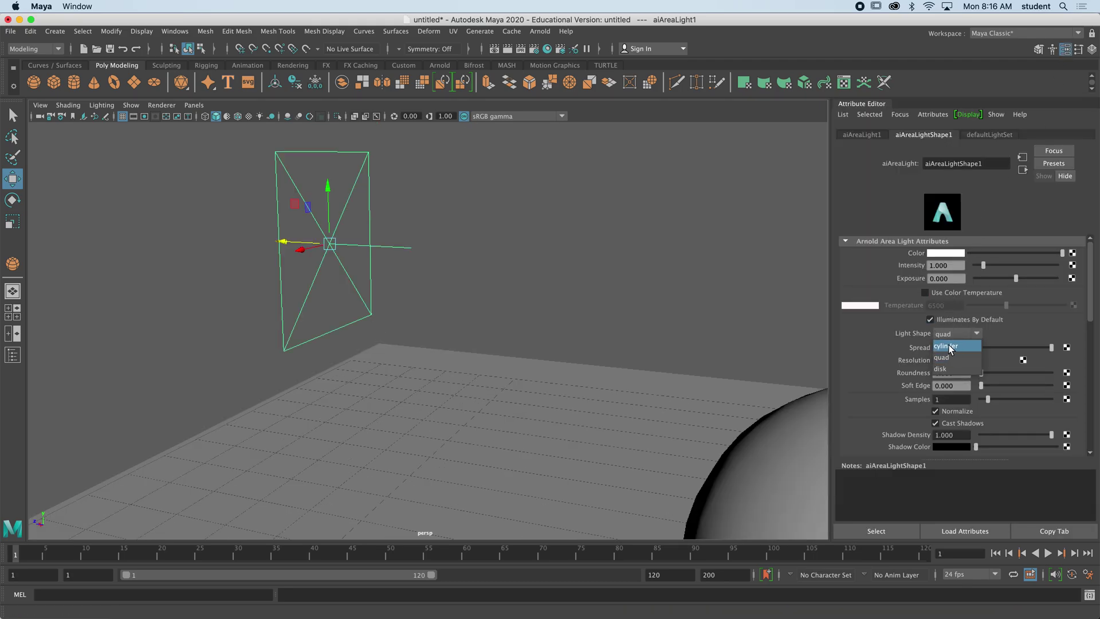
left_click(951, 347)
left_click(949, 338)
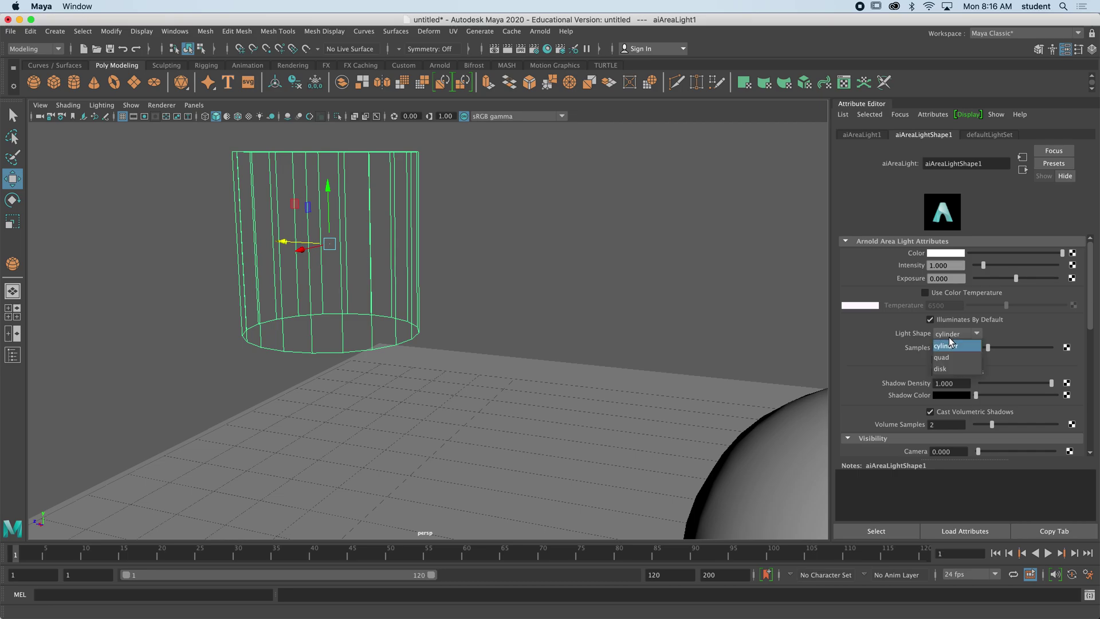
left_click(949, 370)
left_click_drag(599, 312, 630, 310, "alt")
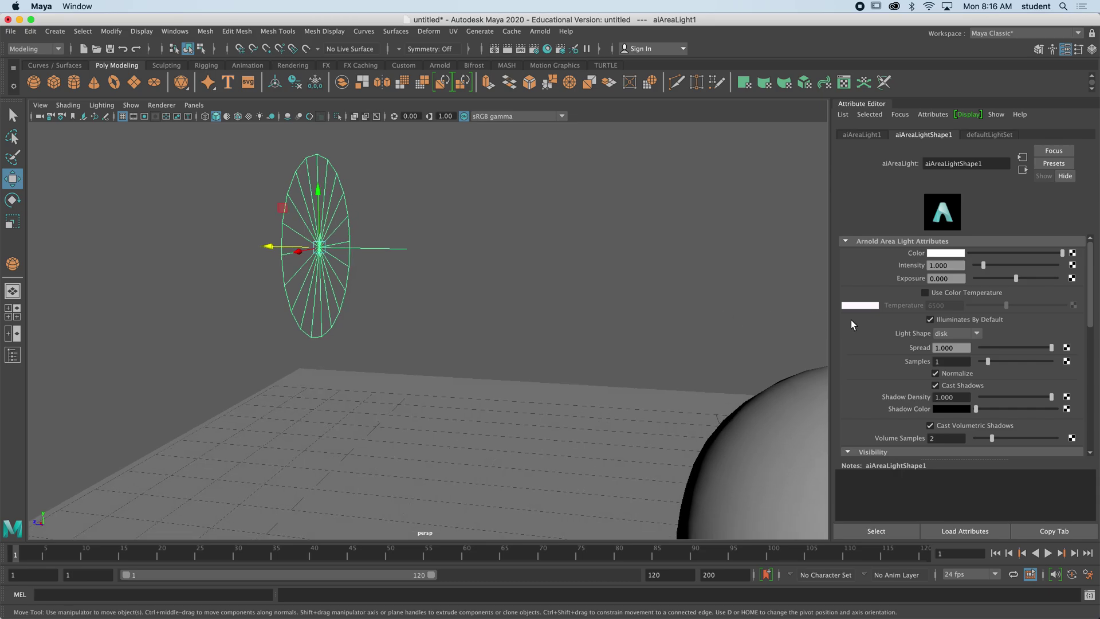
left_click(934, 332)
left_click(945, 352)
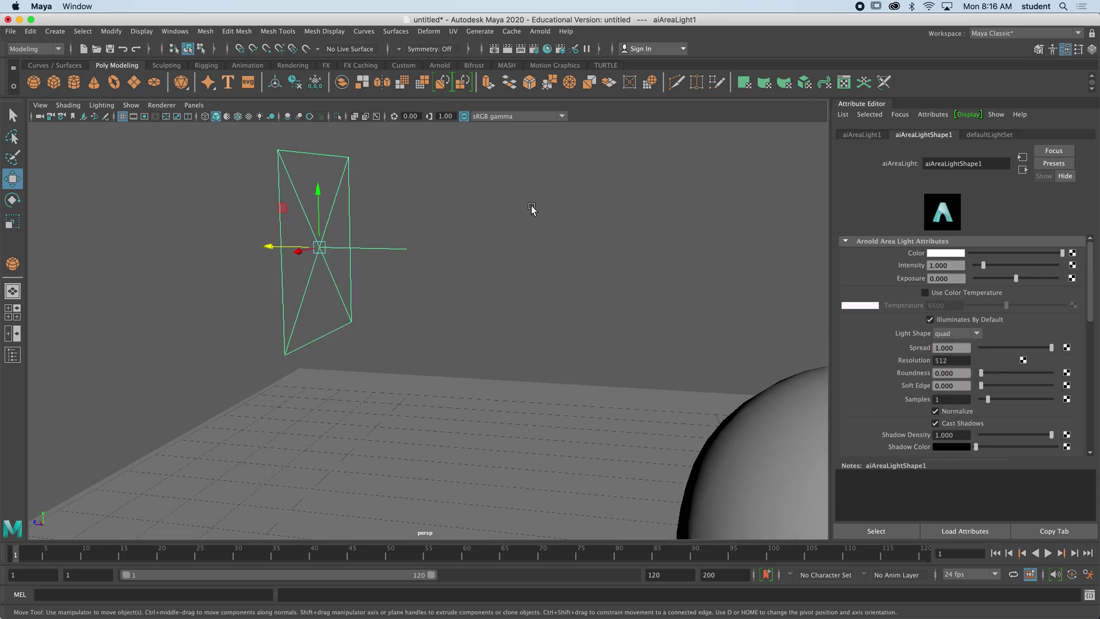
Enlarge the area light uniformly to roughly twice its size and rotate it to tilt down toward the sphere.
left_click_drag(533, 209, 440, 238, "alt")
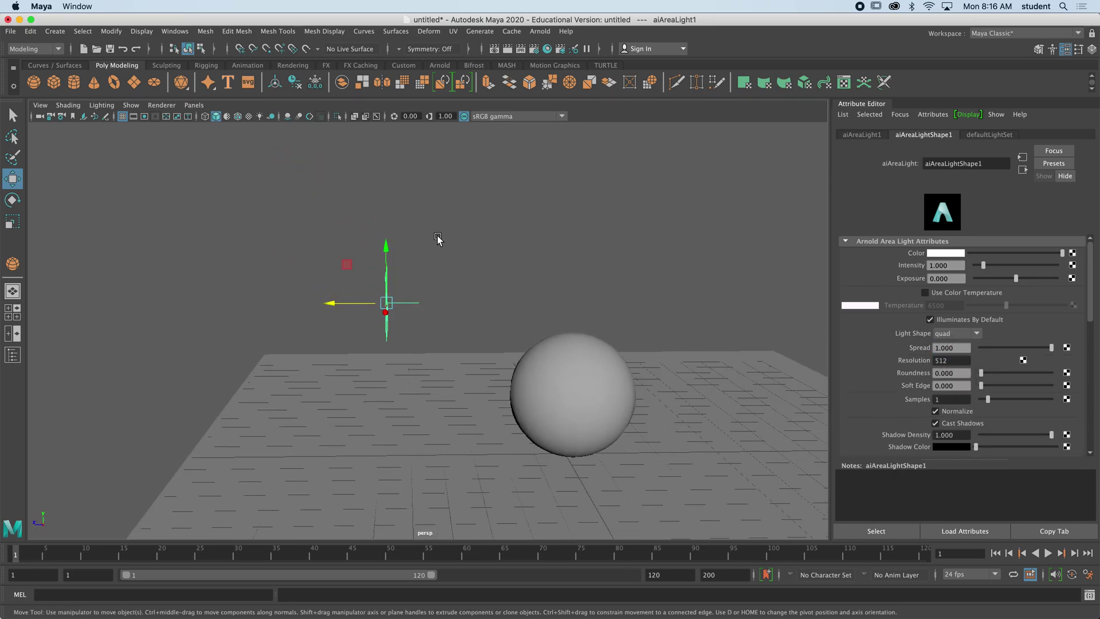
left_click_drag(210, 226, 238, 224, "alt")
key("r")
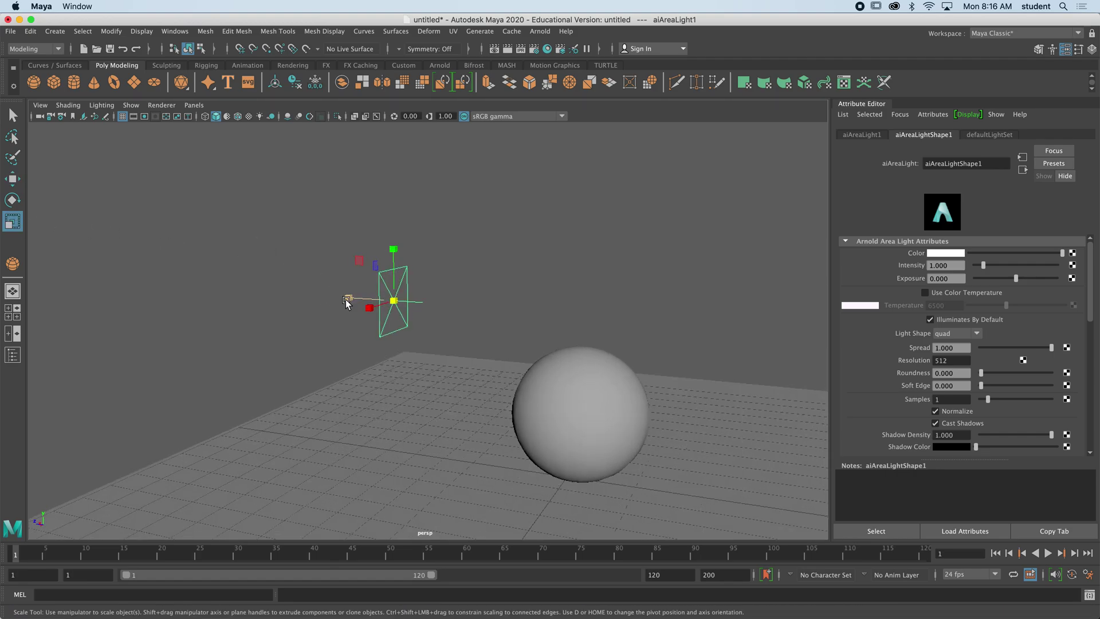
left_click_drag(394, 304, 462, 246)
mouse_move(258, 245)
left_mouse_down("alt")
mouse_move(283, 246)
mouse_move(248, 246)
left_mouse_up("alt")
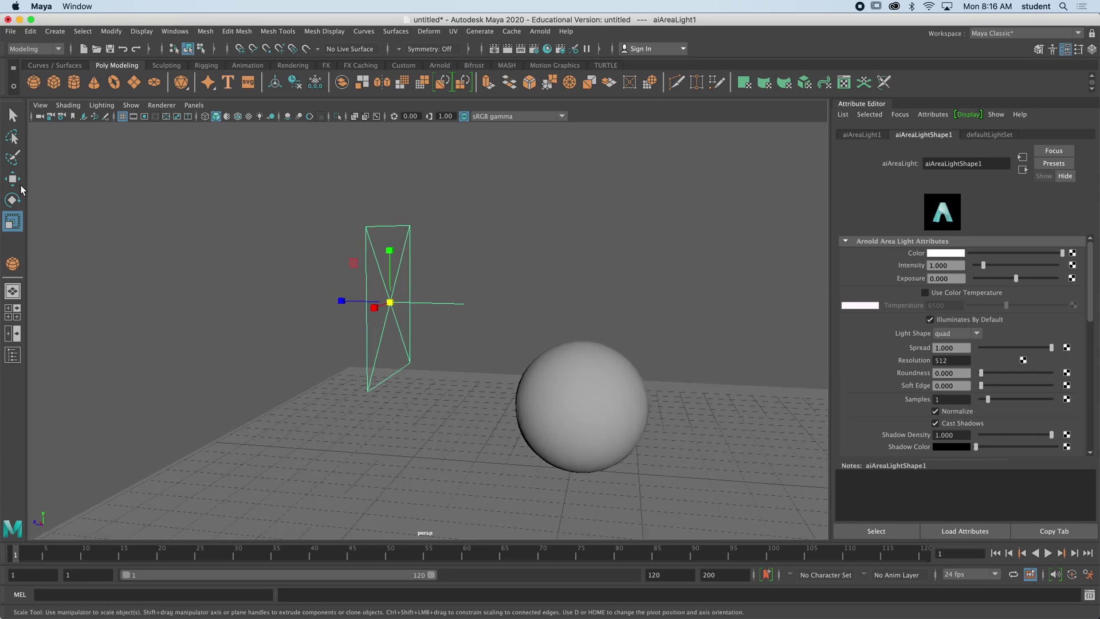
left_click(12, 200)
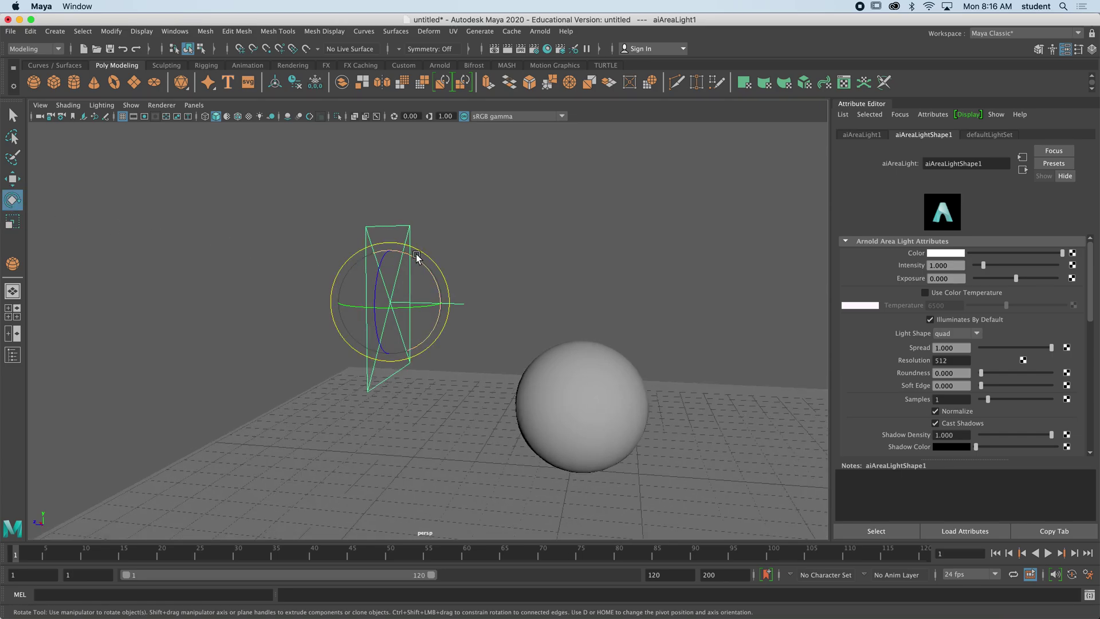
left_click_drag(419, 258, 533, 189)
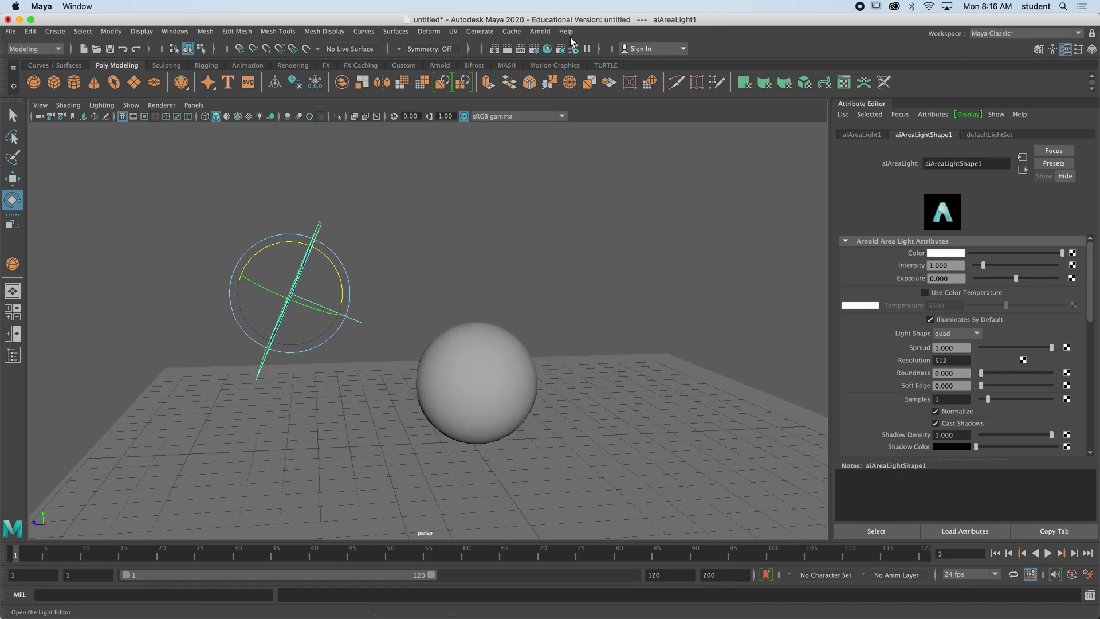
Render the lit scene with Arnold and place the render window so the light and sphere stay visible in the viewport.
left_click(540, 32)
left_click(540, 31)
left_click(540, 31)
left_click(580, 63)
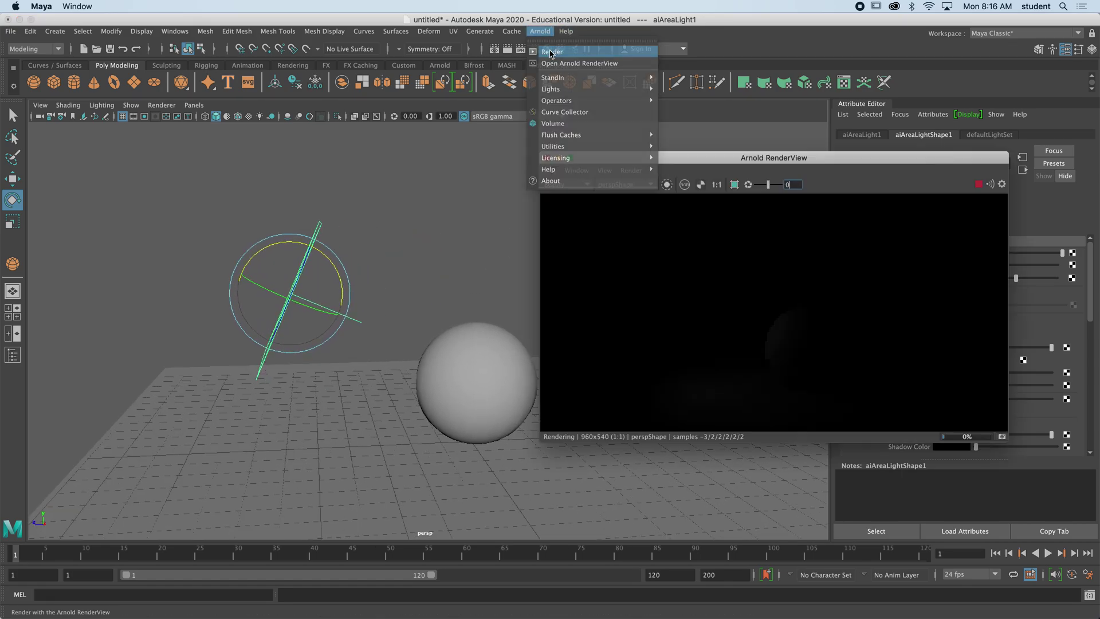
left_click_drag(718, 165, 688, 139)
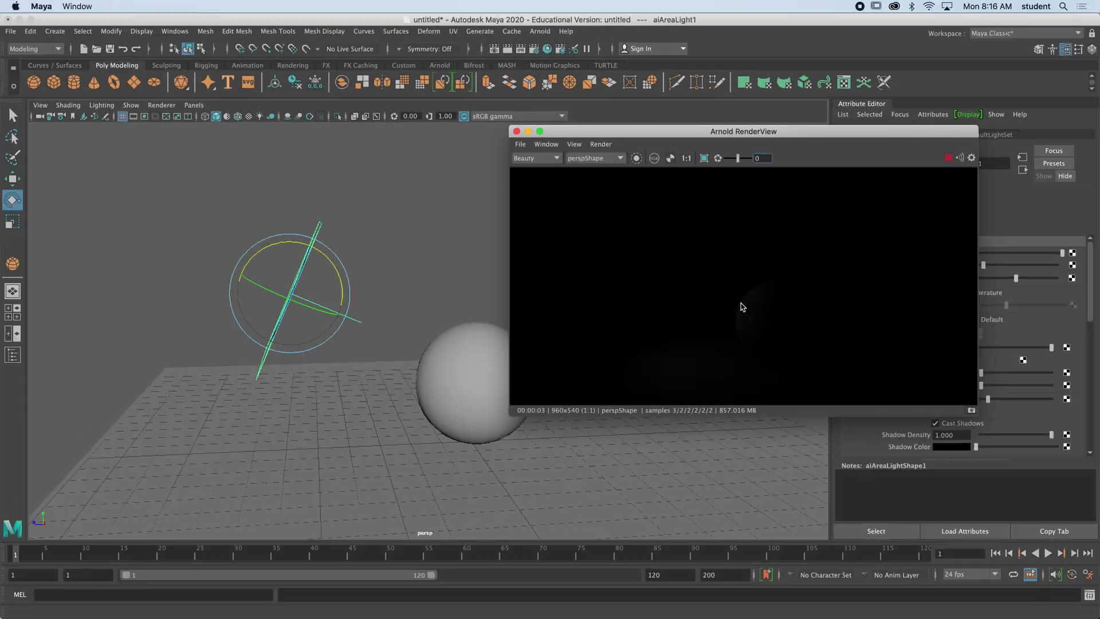
left_click_drag(517, 135, 344, 302)
left_click_drag(562, 296, 293, 366)
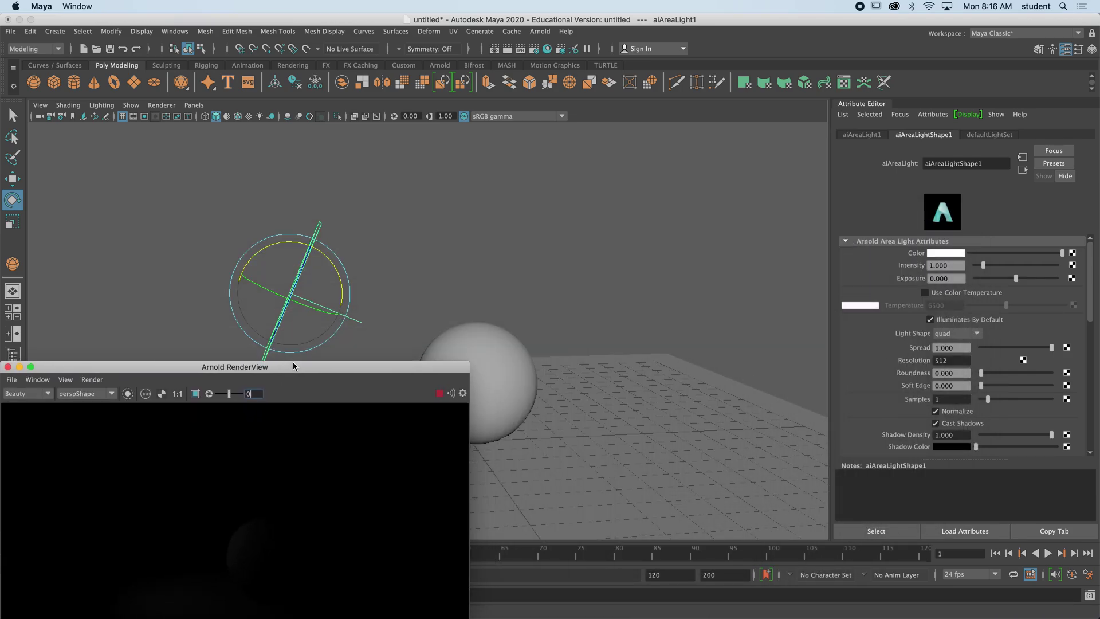
middle_click_drag(555, 311, 680, 254, "alt")
left_click_drag(680, 254, 642, 258, "alt")
left_click_drag(390, 369, 394, 334)
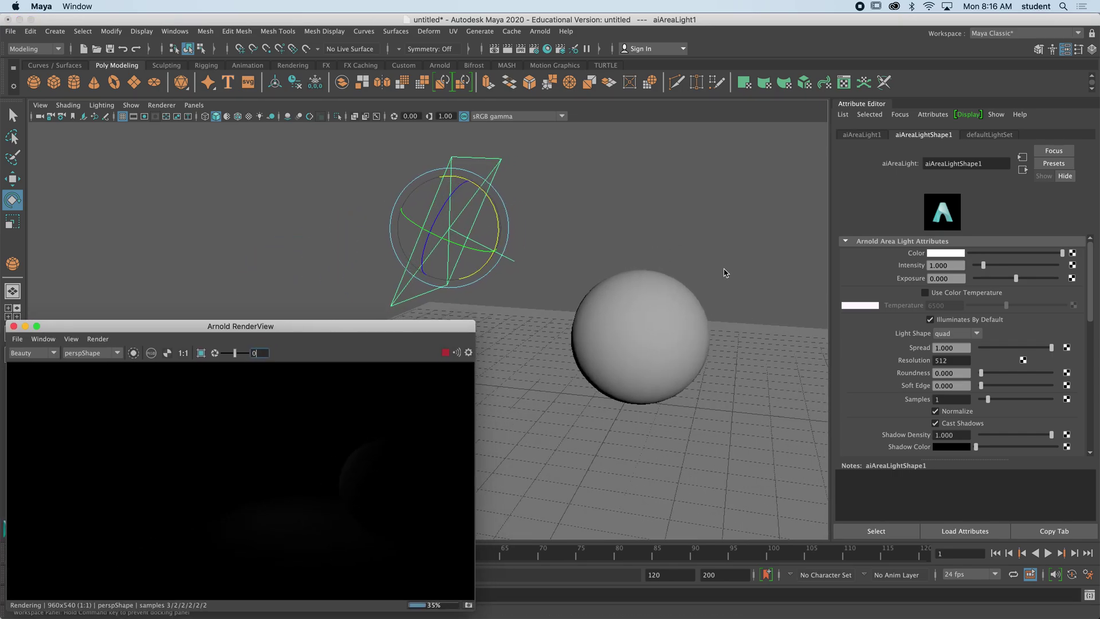
Set the area light's intensity to 5 and its exposure to 5.
left_click_drag(955, 268, 925, 268)
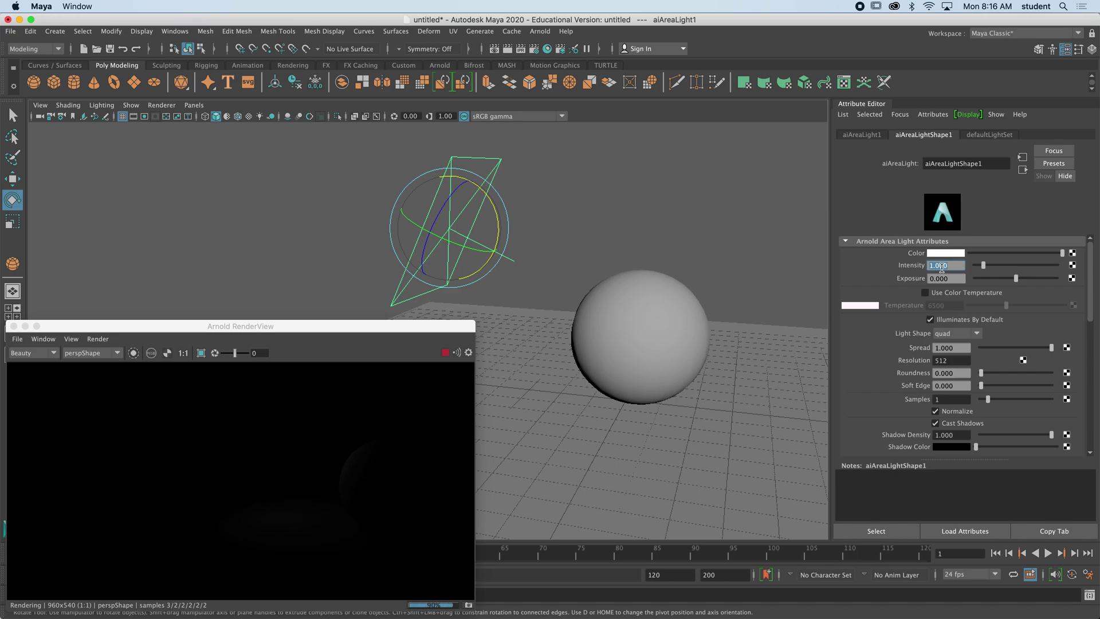
left_click(748, 230)
left_click(450, 200)
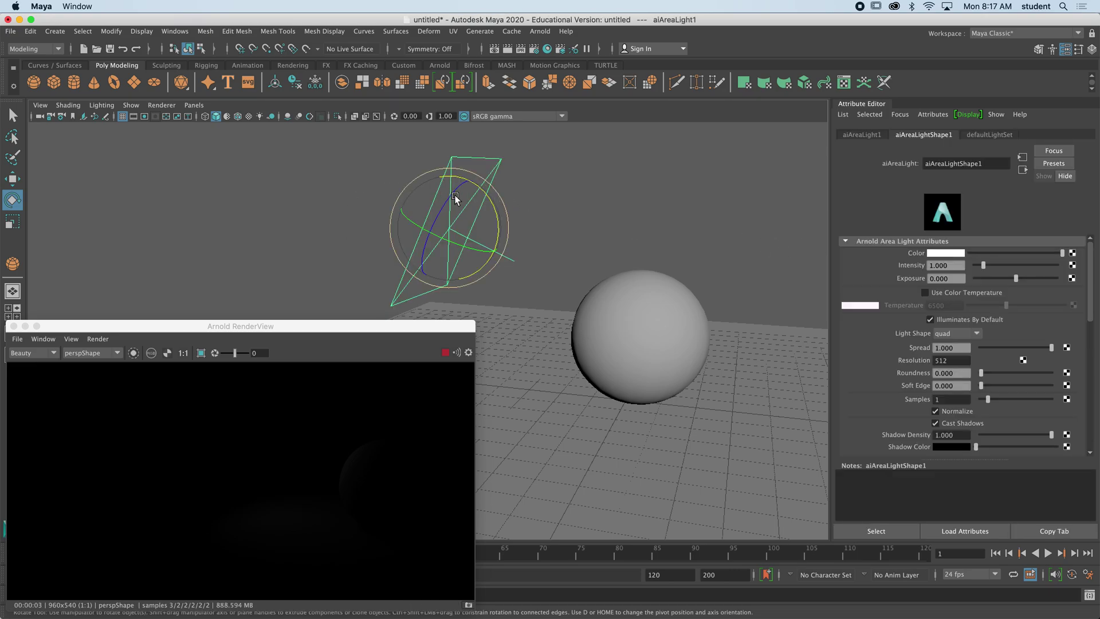
left_click(954, 267)
type("5")
key("Return")
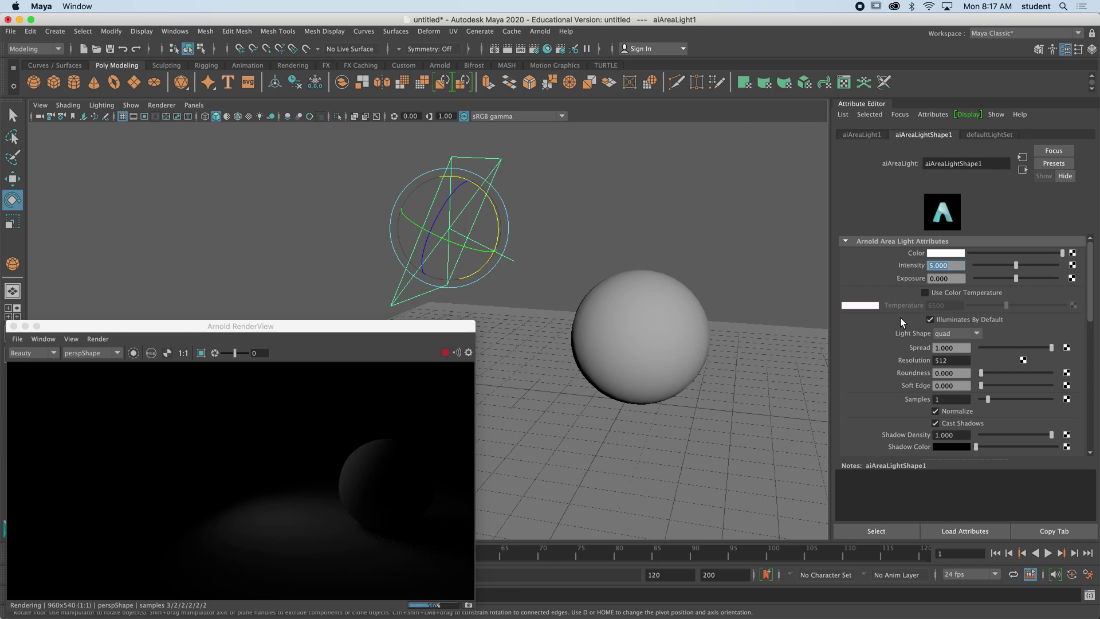
left_click(951, 279)
type("5")
key("Return")
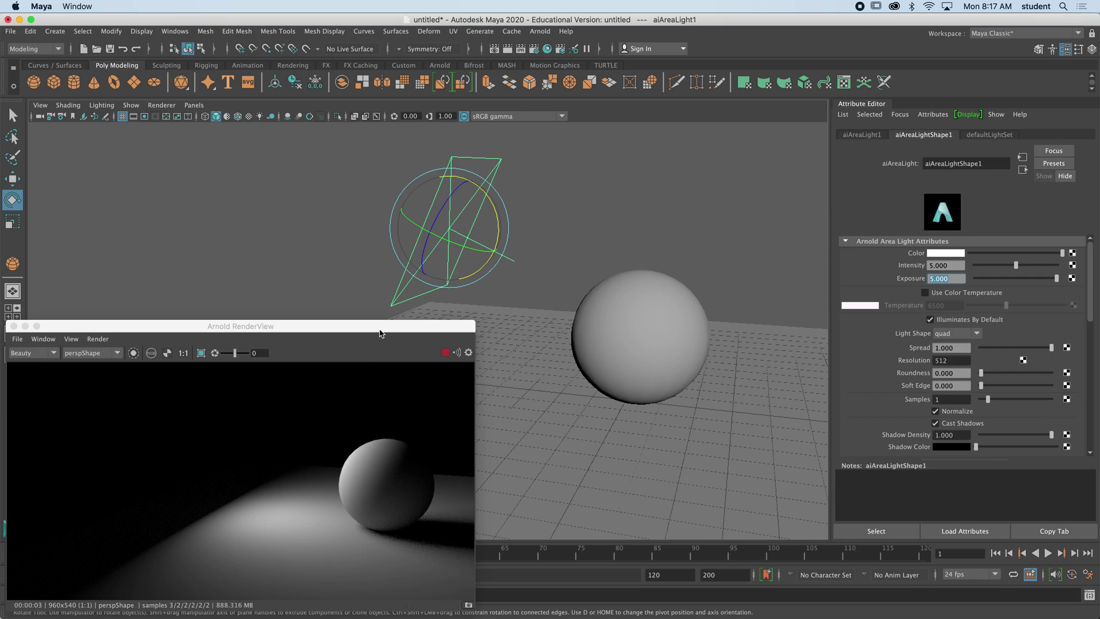
Change the area light's color to cyan, keeping the render window clear of the light in the viewport.
left_click_drag(380, 331, 303, 270)
middle_click_drag(613, 406, 530, 388, "alt")
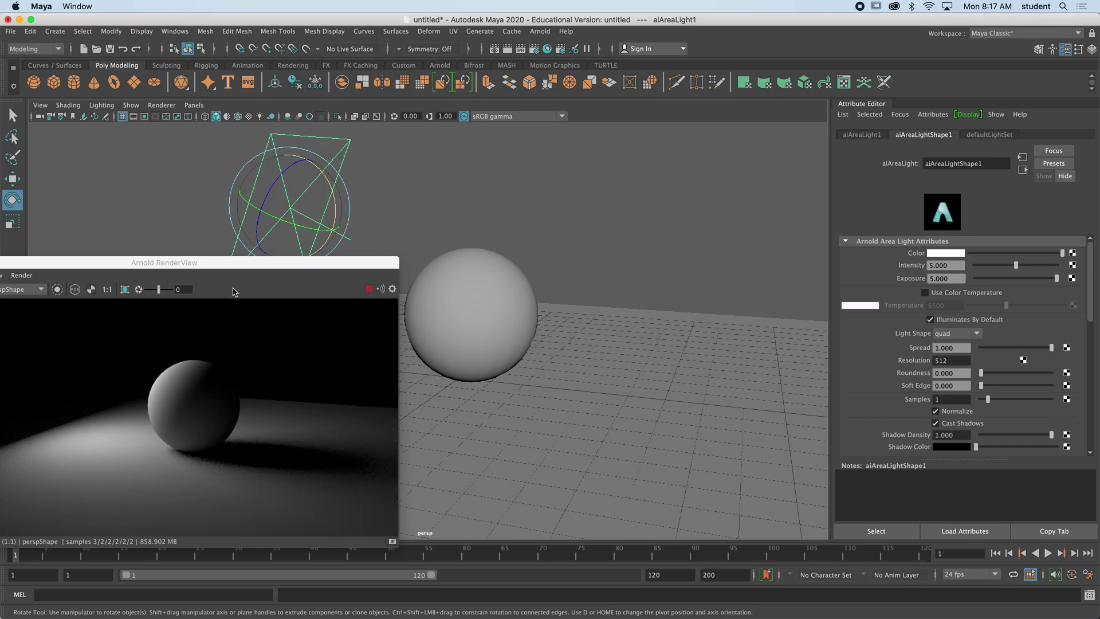
left_click_drag(227, 267, 244, 305)
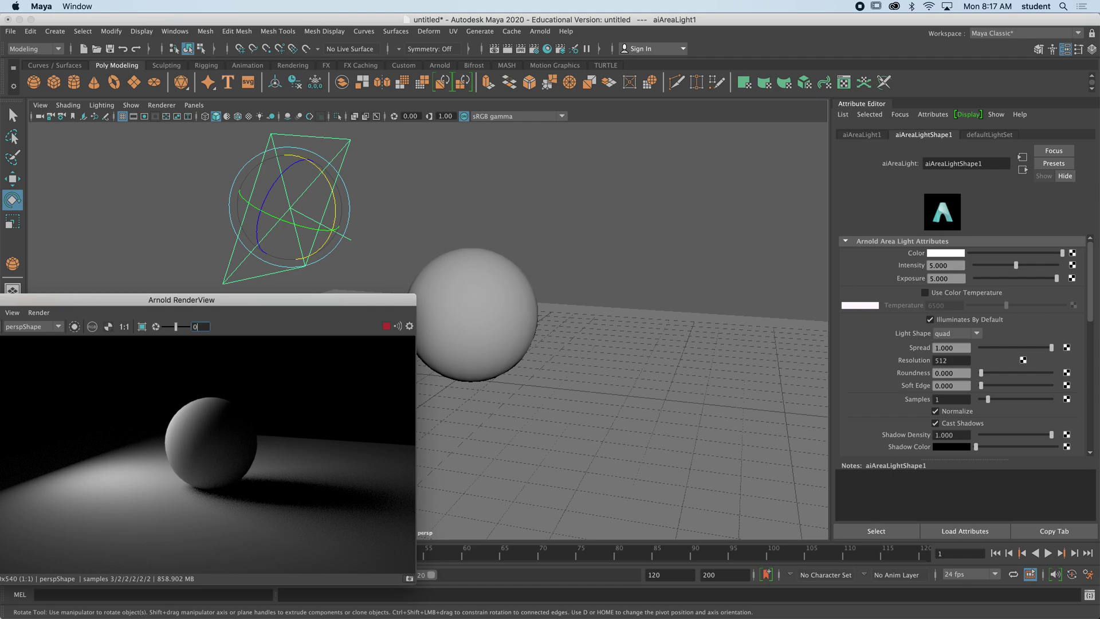
left_click(943, 254)
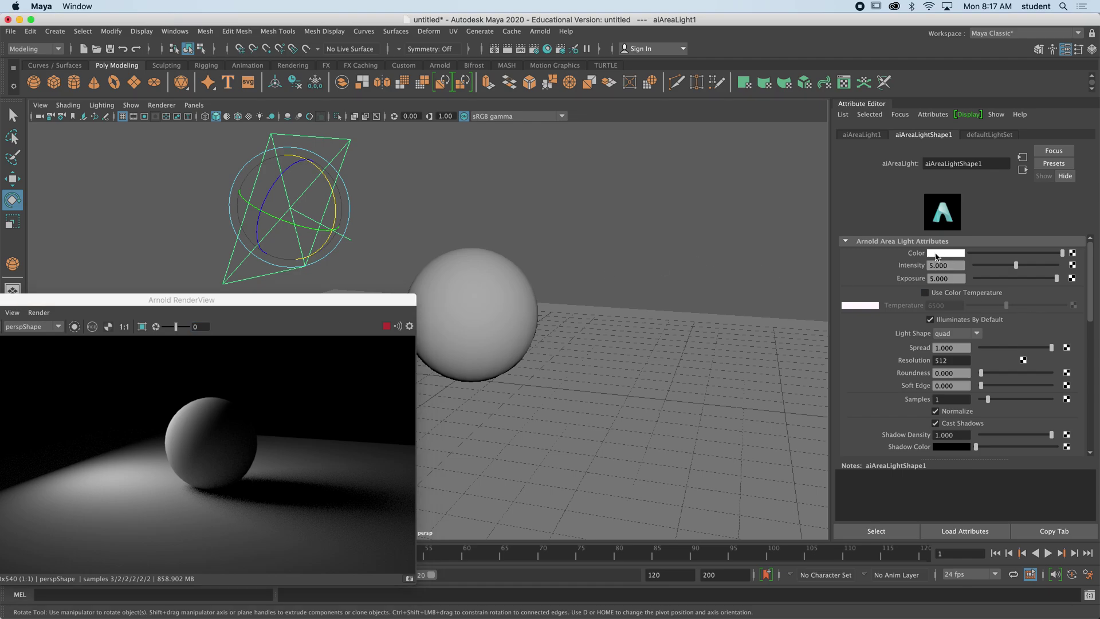
left_click(932, 223)
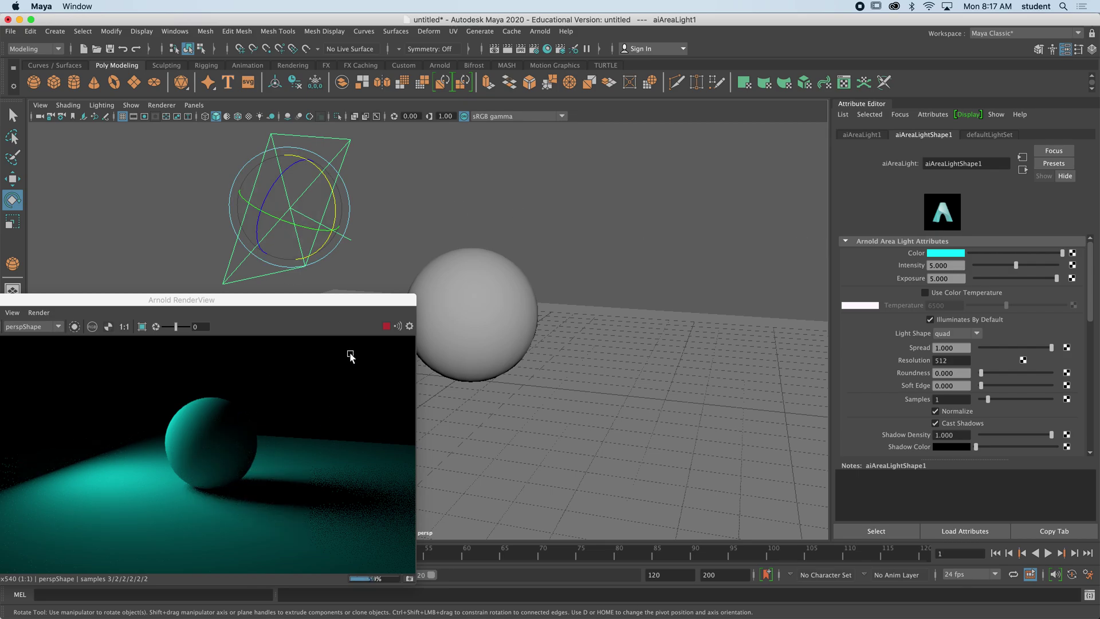
left_click_drag(439, 334, 473, 309, "alt")
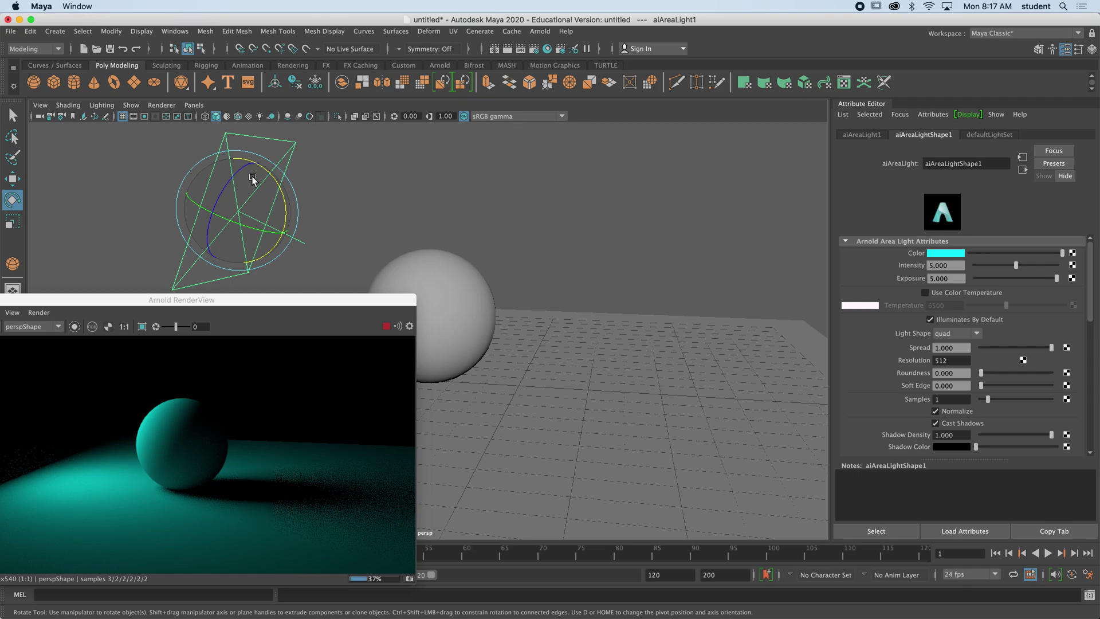
Place a duplicate of the cyan area light across the sphere at about Z -6.4, rotated about -150° in X to face the sphere.
key("super+d")
key("w")
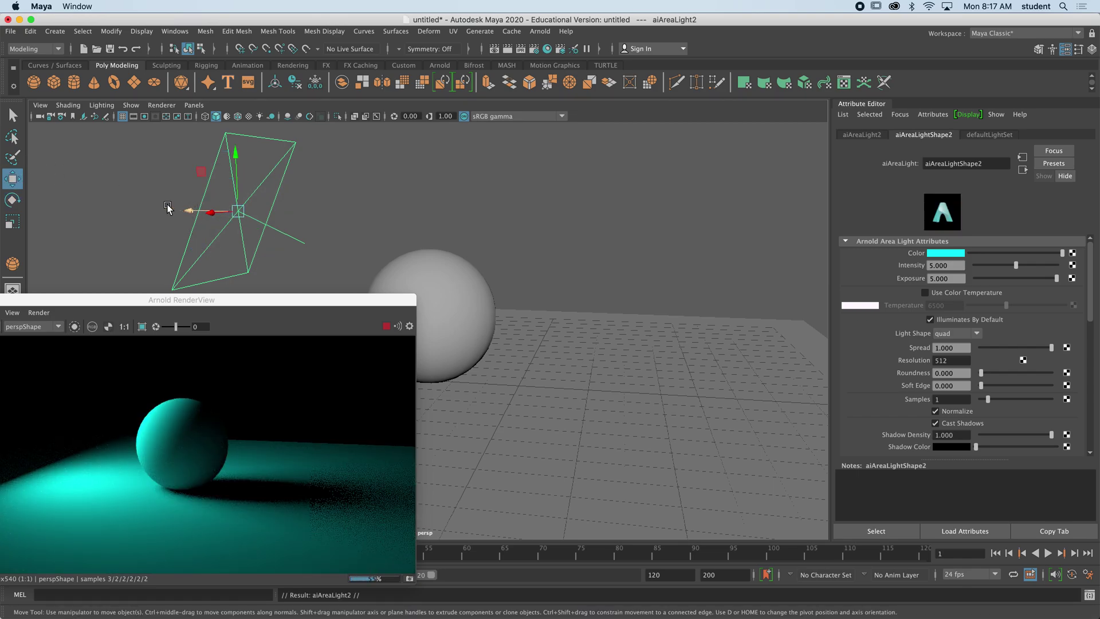
left_click_drag(188, 211, 322, 211)
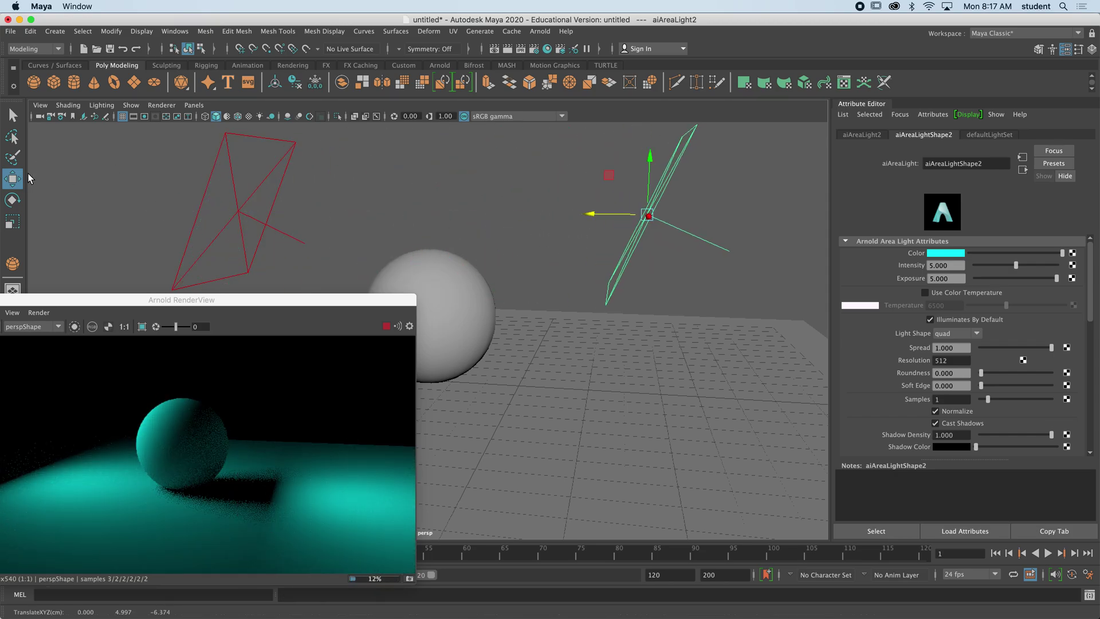
left_click(13, 199)
left_click_drag(622, 174, 774, 278)
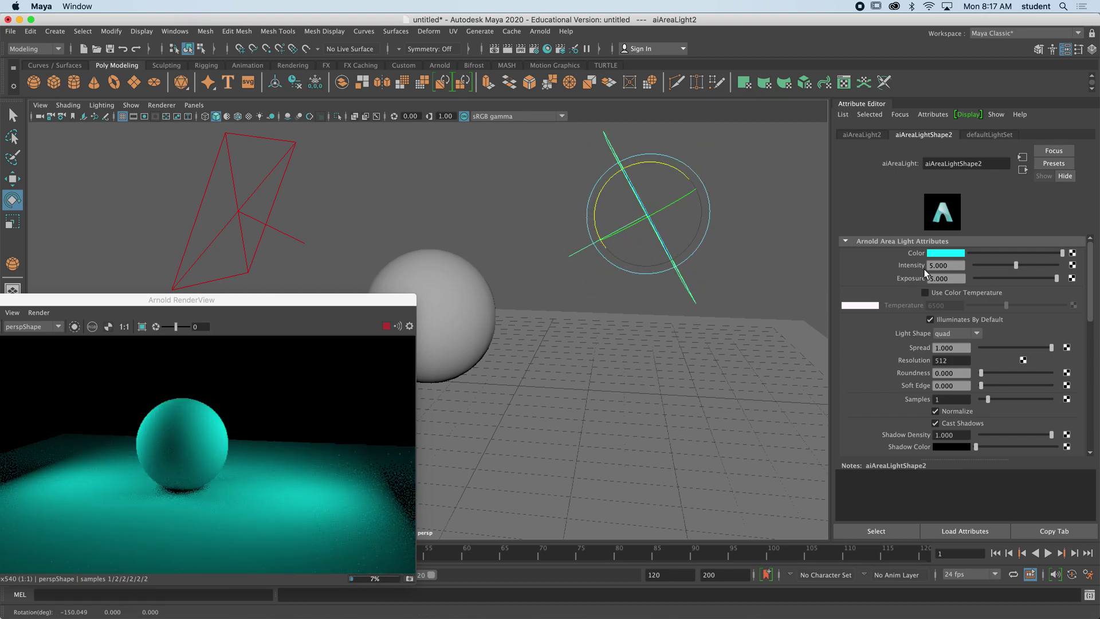
Change the duplicated light's color to golden yellow with a hue of about 37, and reposition the render window clear of both lights.
left_click(945, 253)
left_click(915, 223)
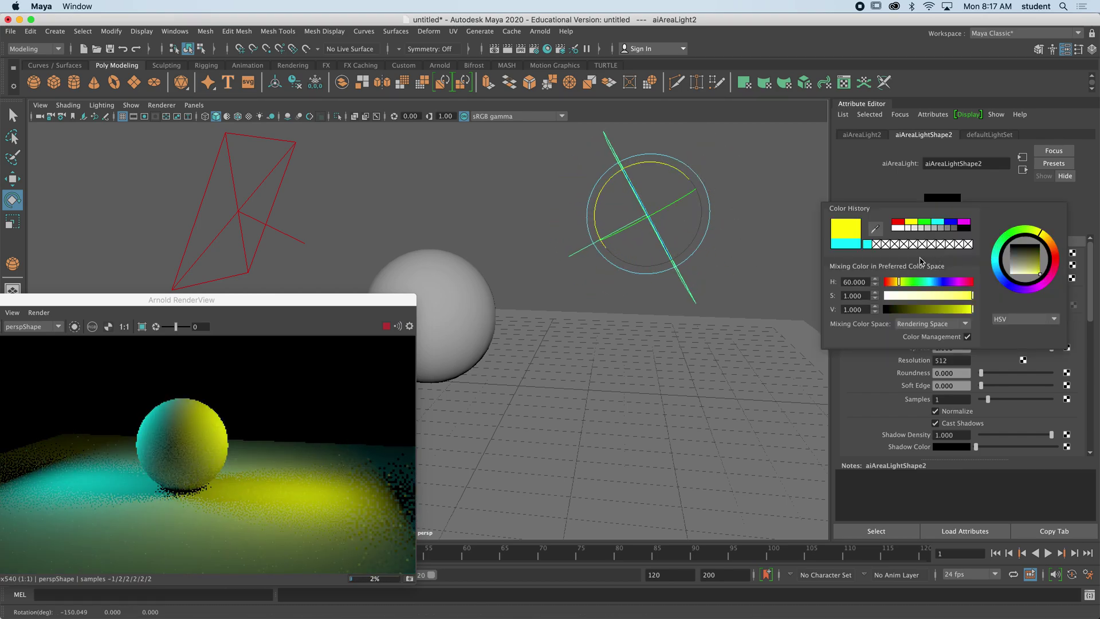
left_click(896, 282)
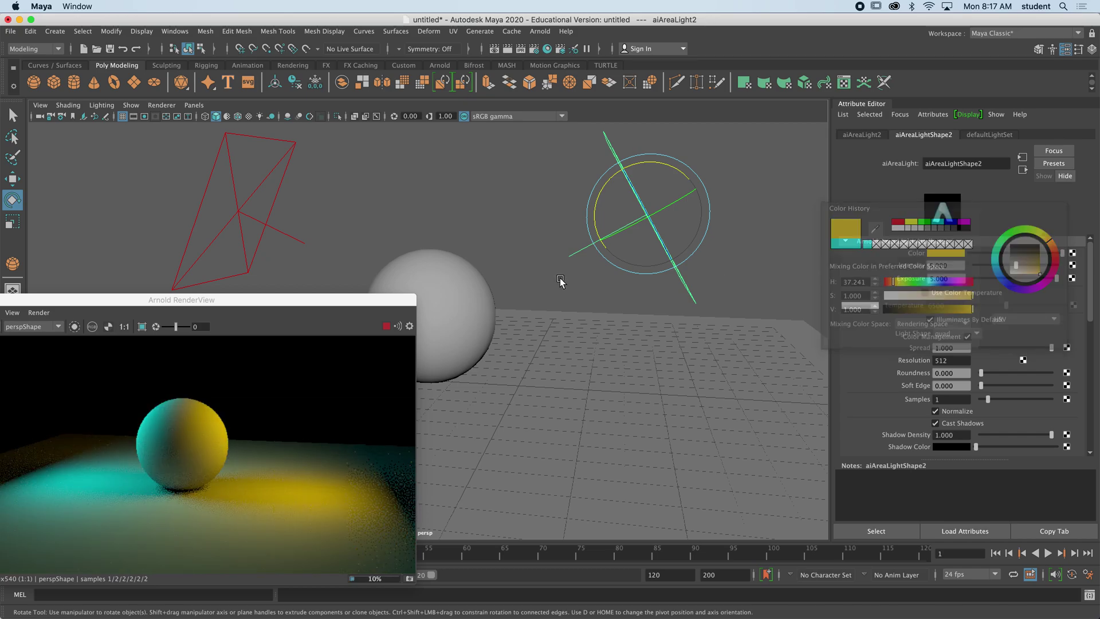
left_click_drag(278, 300, 414, 267)
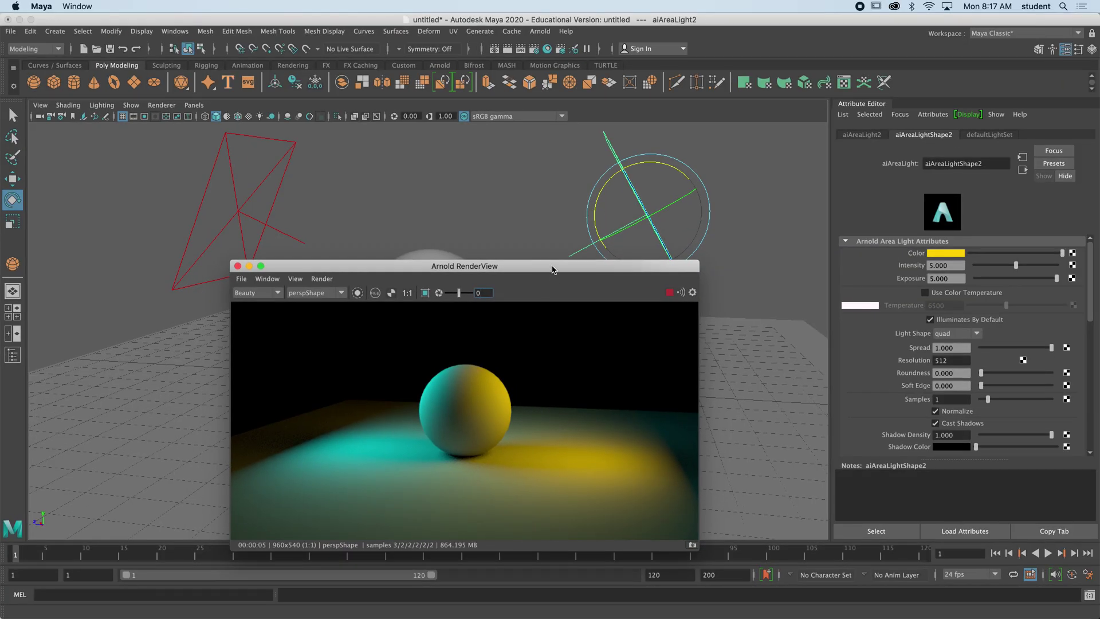
left_click_drag(553, 269, 351, 333)
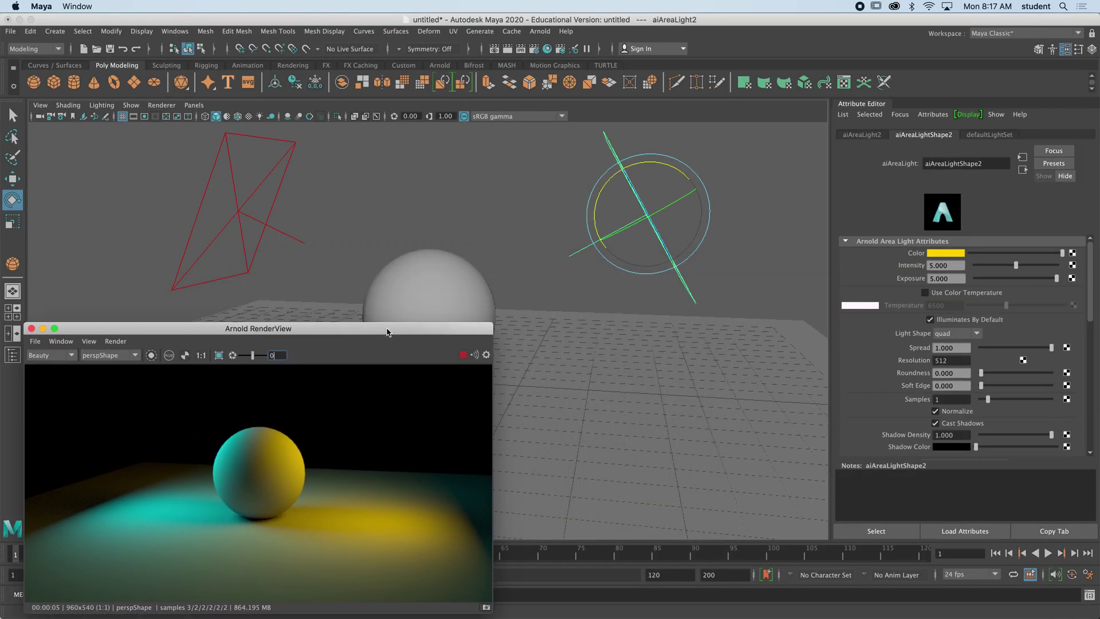
Set the yellow area light's intensity to 1.
left_click_drag(961, 266, 917, 270)
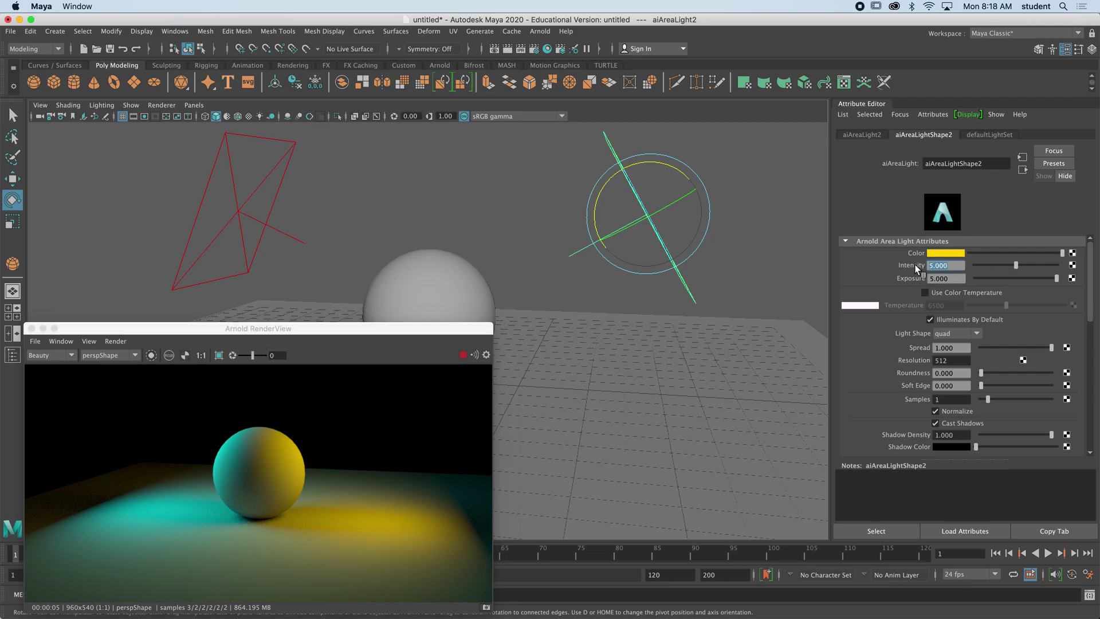
type("1")
key("Return")
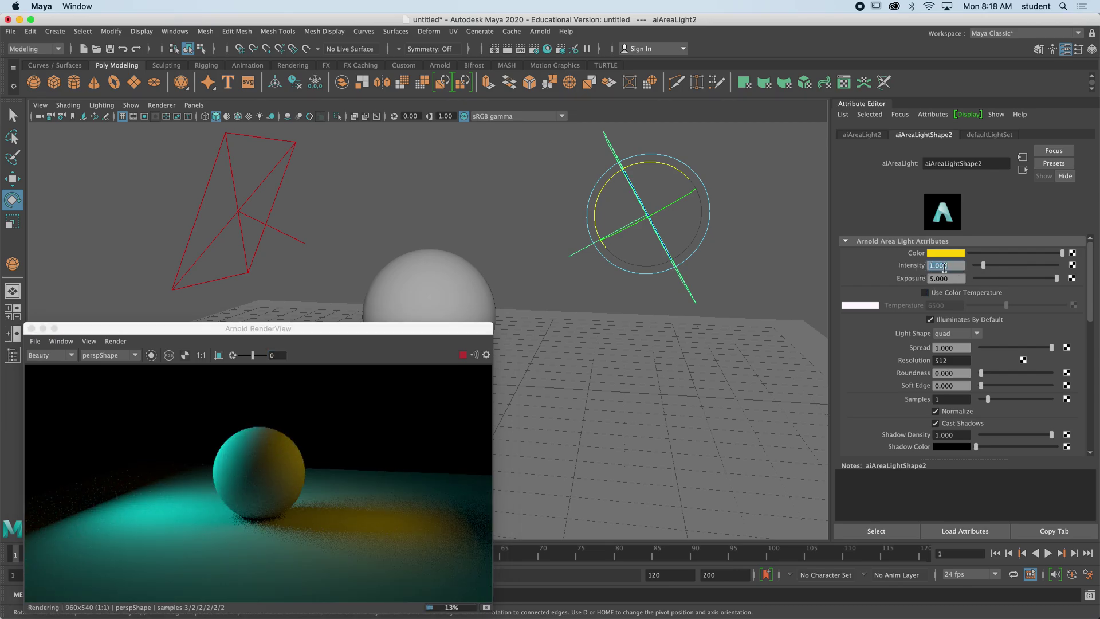
Try an exposure of 1 on the yellow area light and set it back to 5.
left_click_drag(956, 278, 901, 280)
type("1")
key("Return")
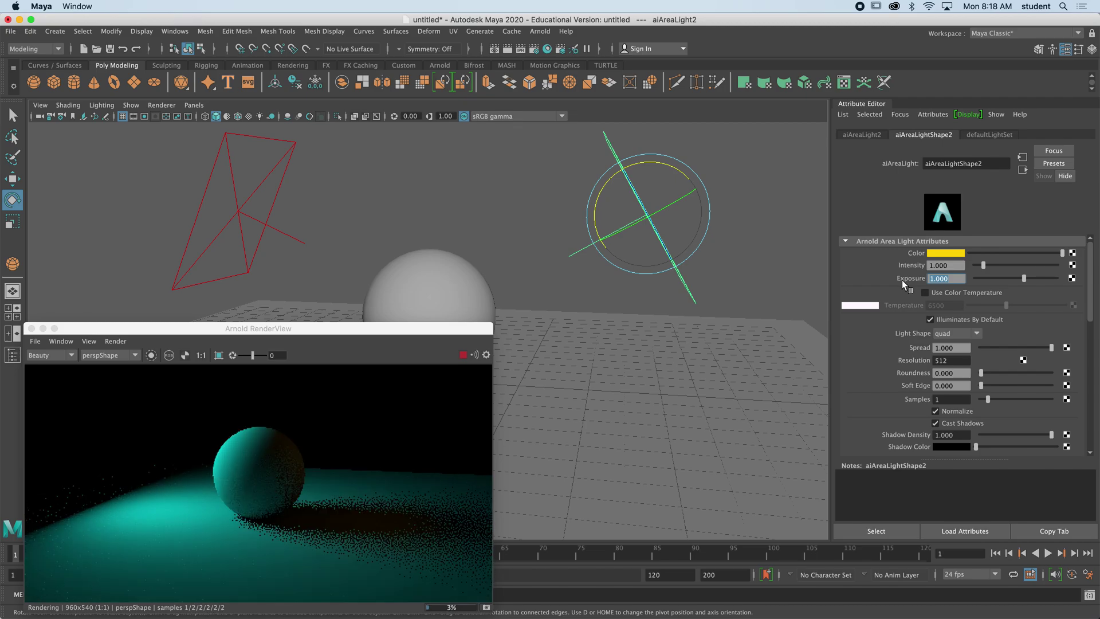
type("5")
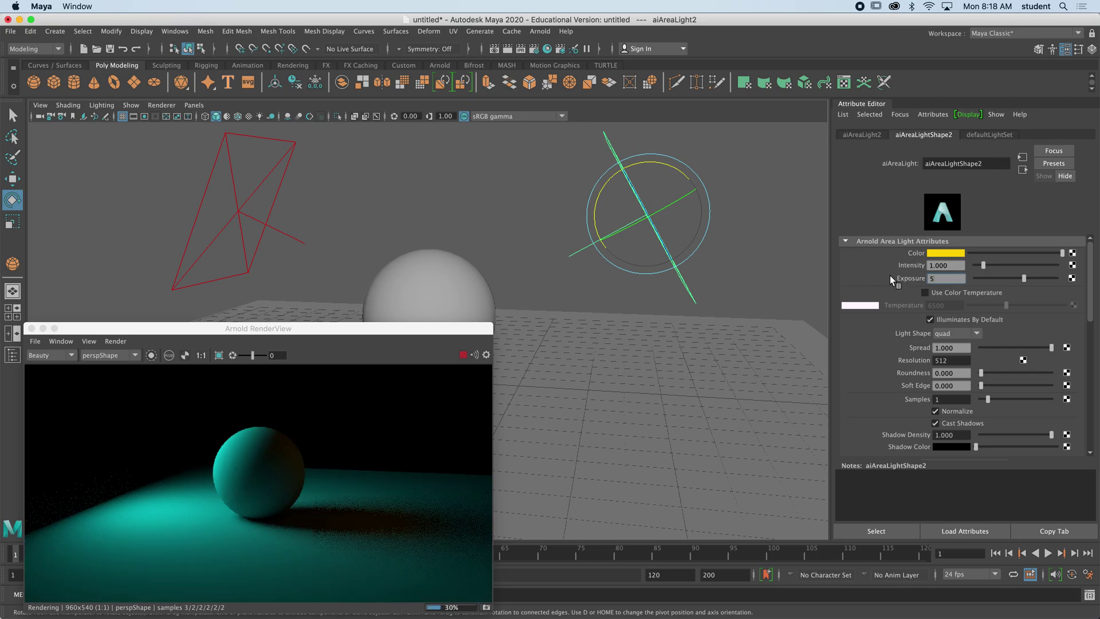
key("Return")
Reposition the render window below the lights and view the two-light render from a slightly different camera angle.
left_click(406, 329)
left_click_drag(407, 333, 446, 294)
left_click_drag(342, 297, 314, 319)
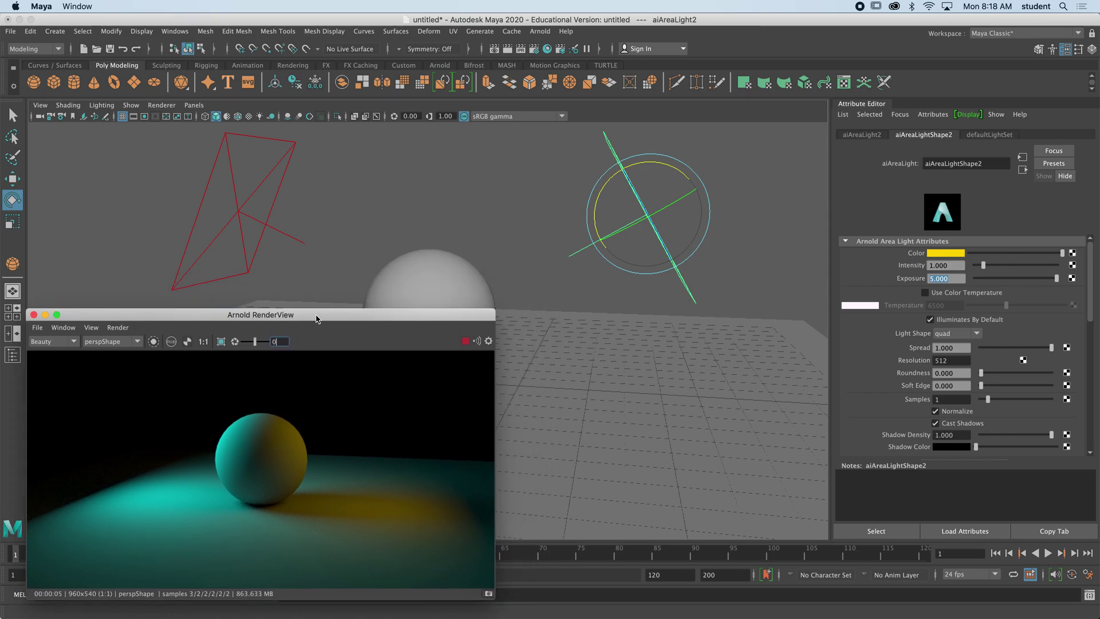
left_click_drag(682, 260, 637, 284)
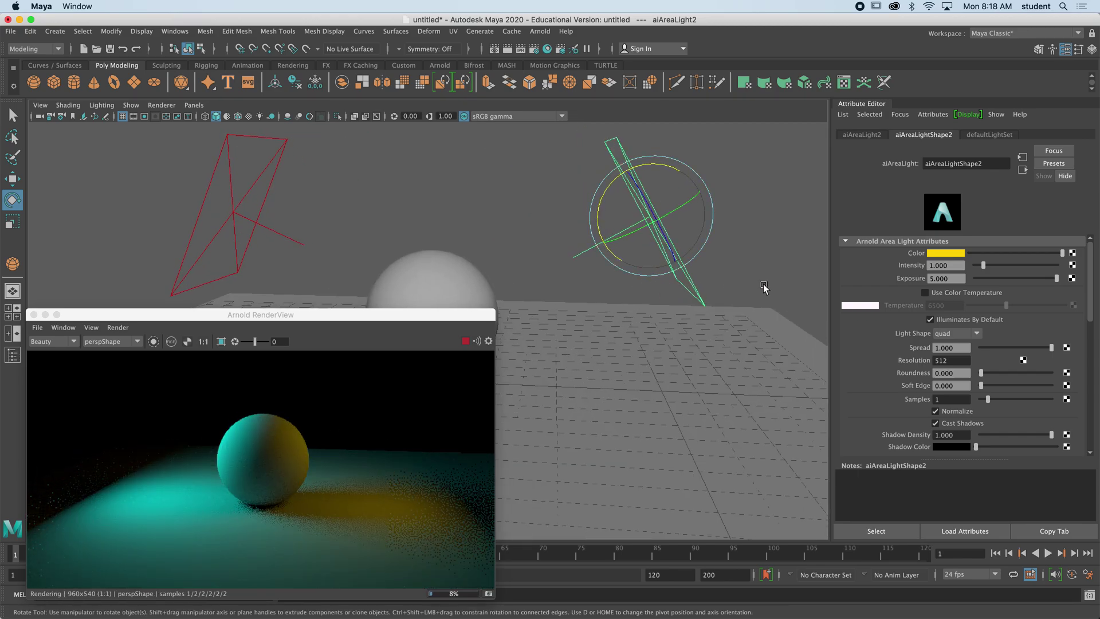